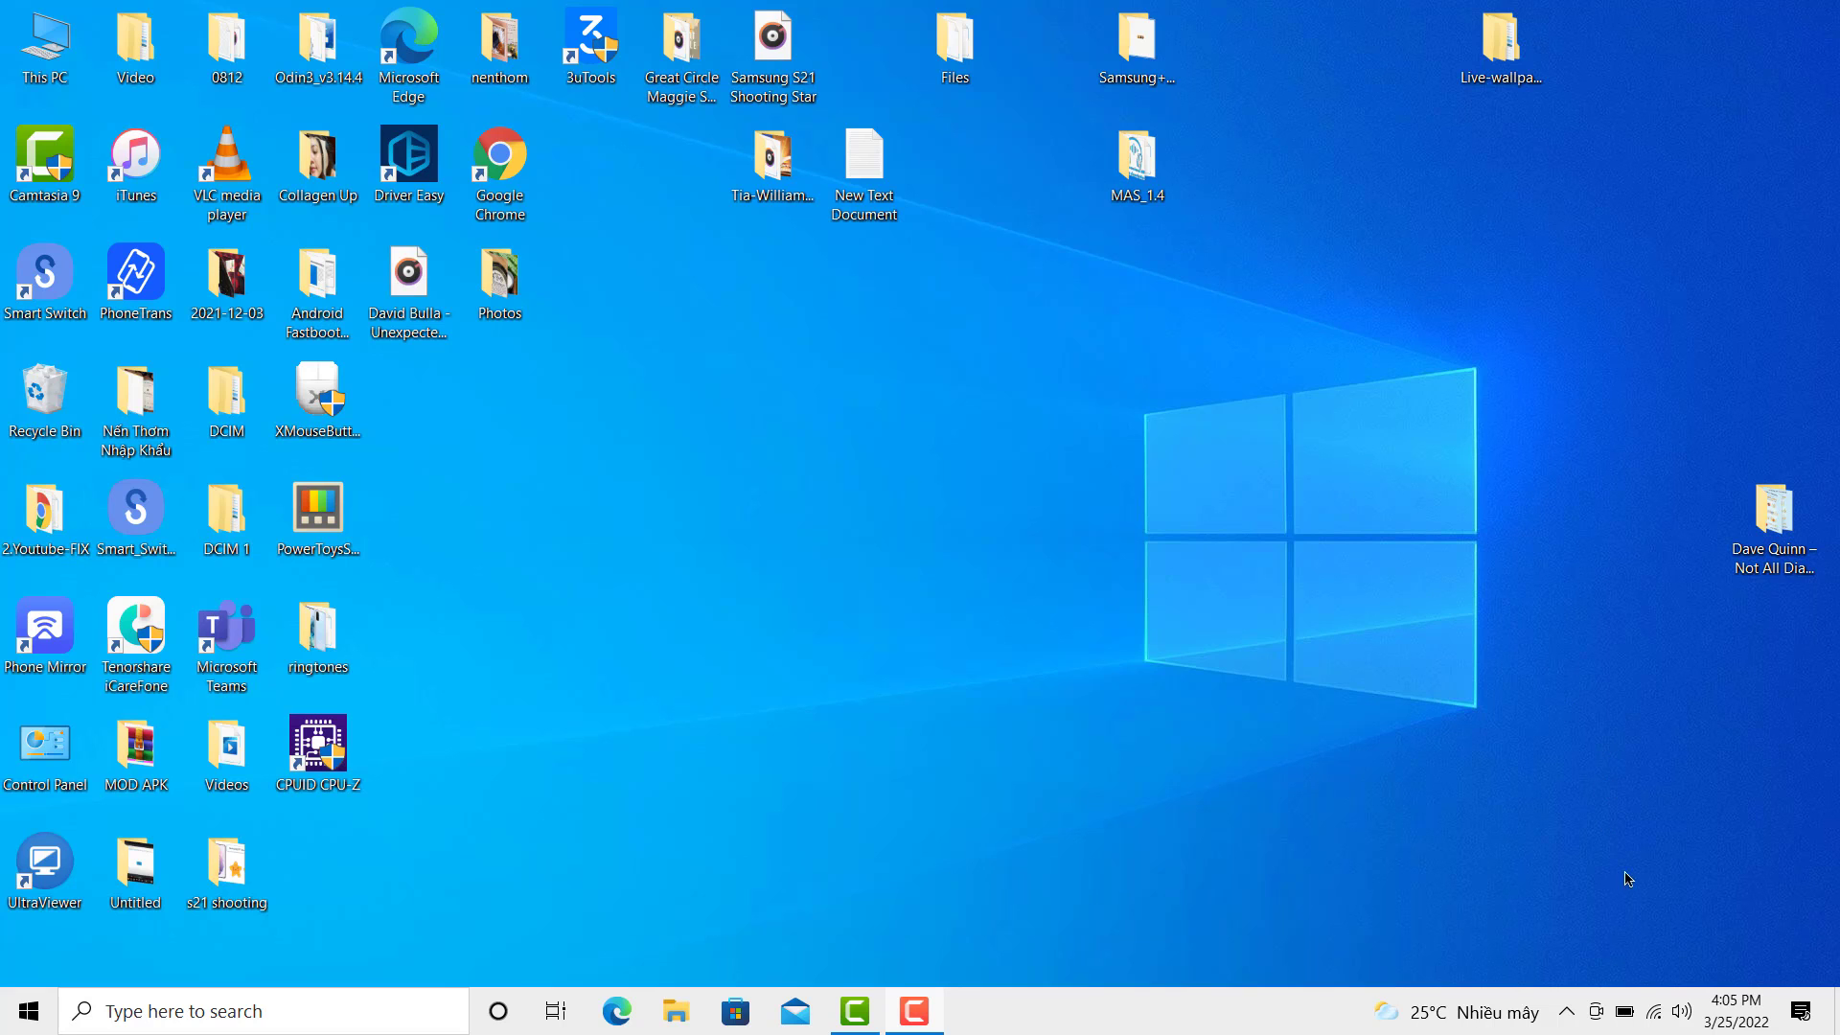
Step: Reach the Network and Sharing Center from the network tray icon via Network & Internet settings
right_click(1653, 1011)
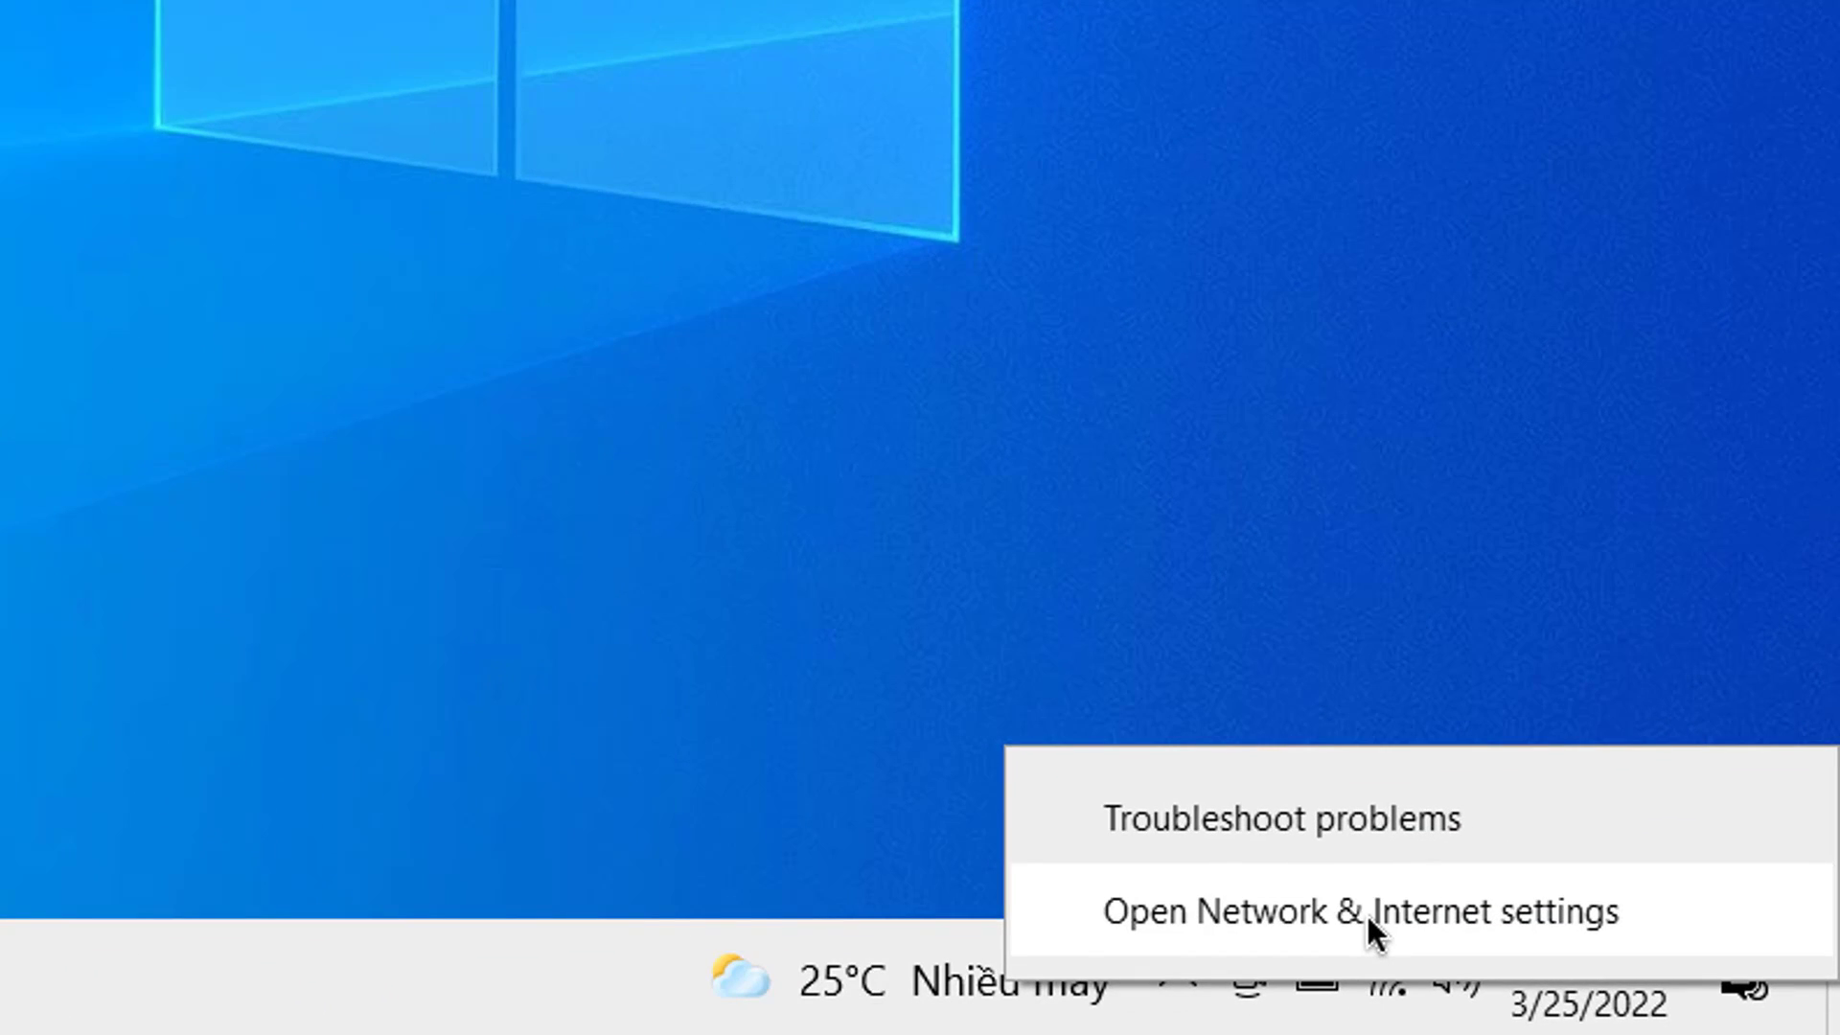
left_click(1368, 916)
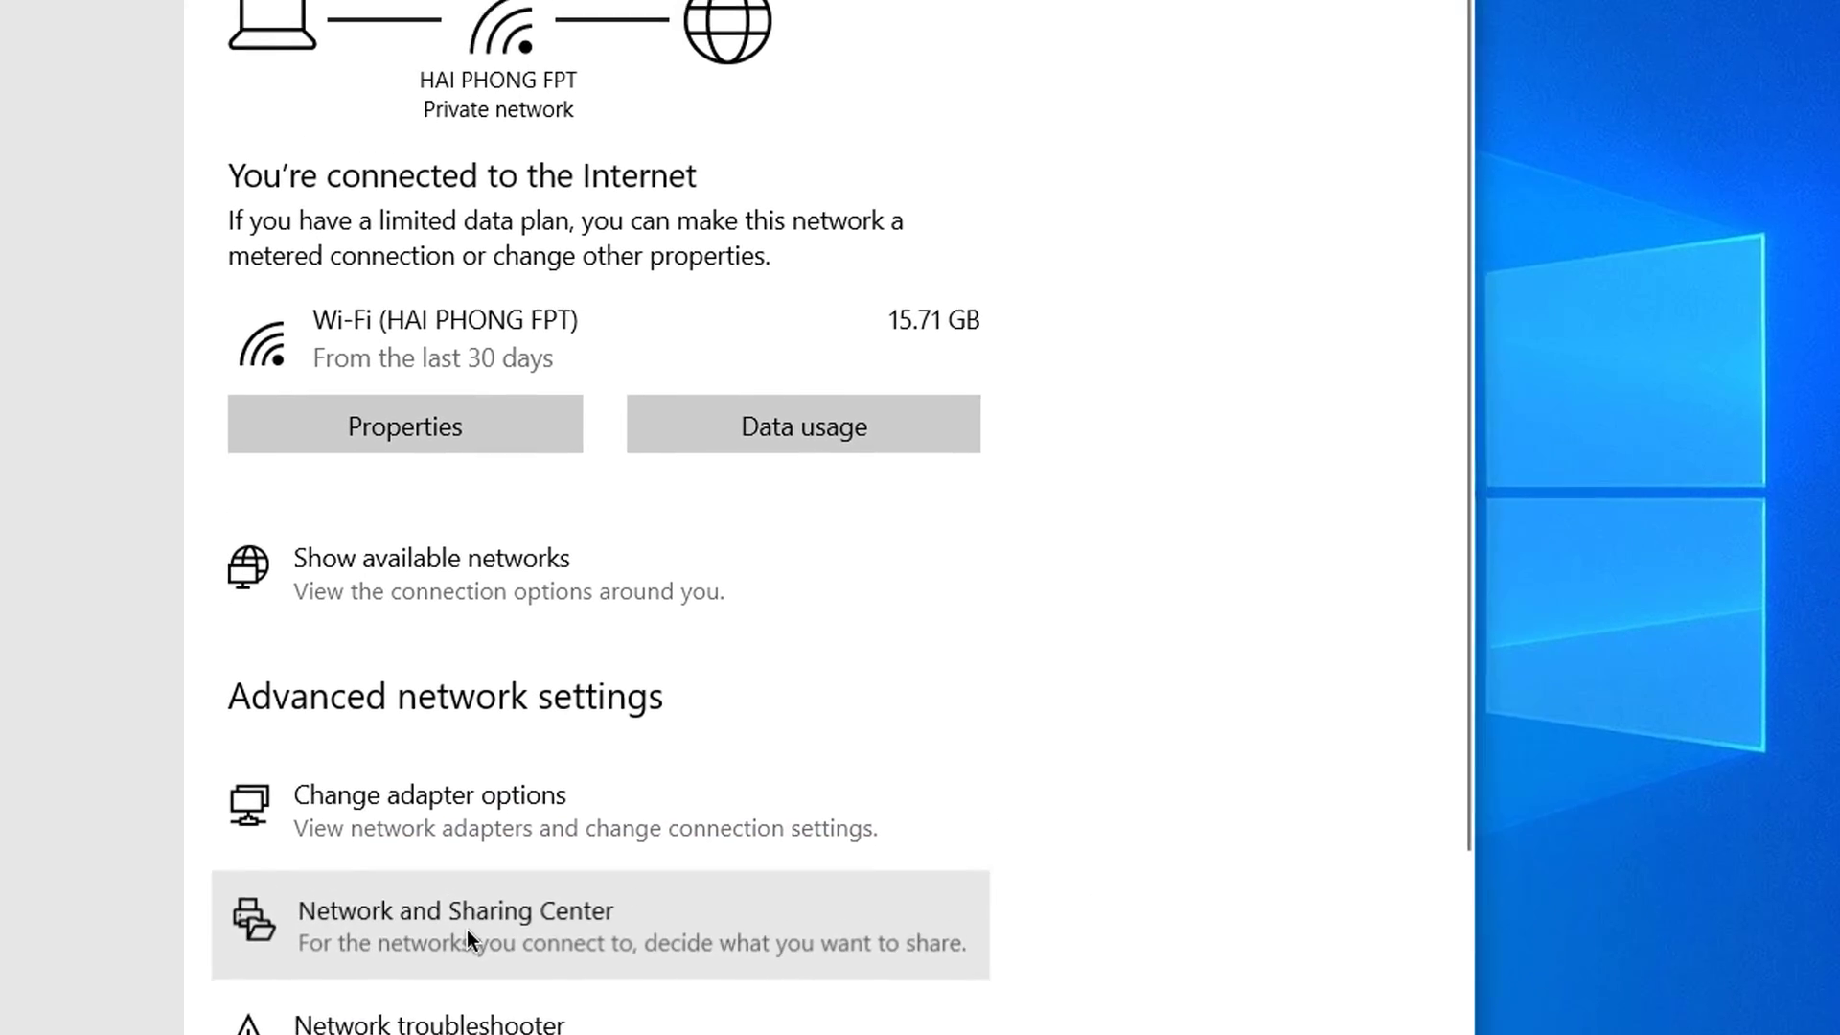
left_click(468, 931)
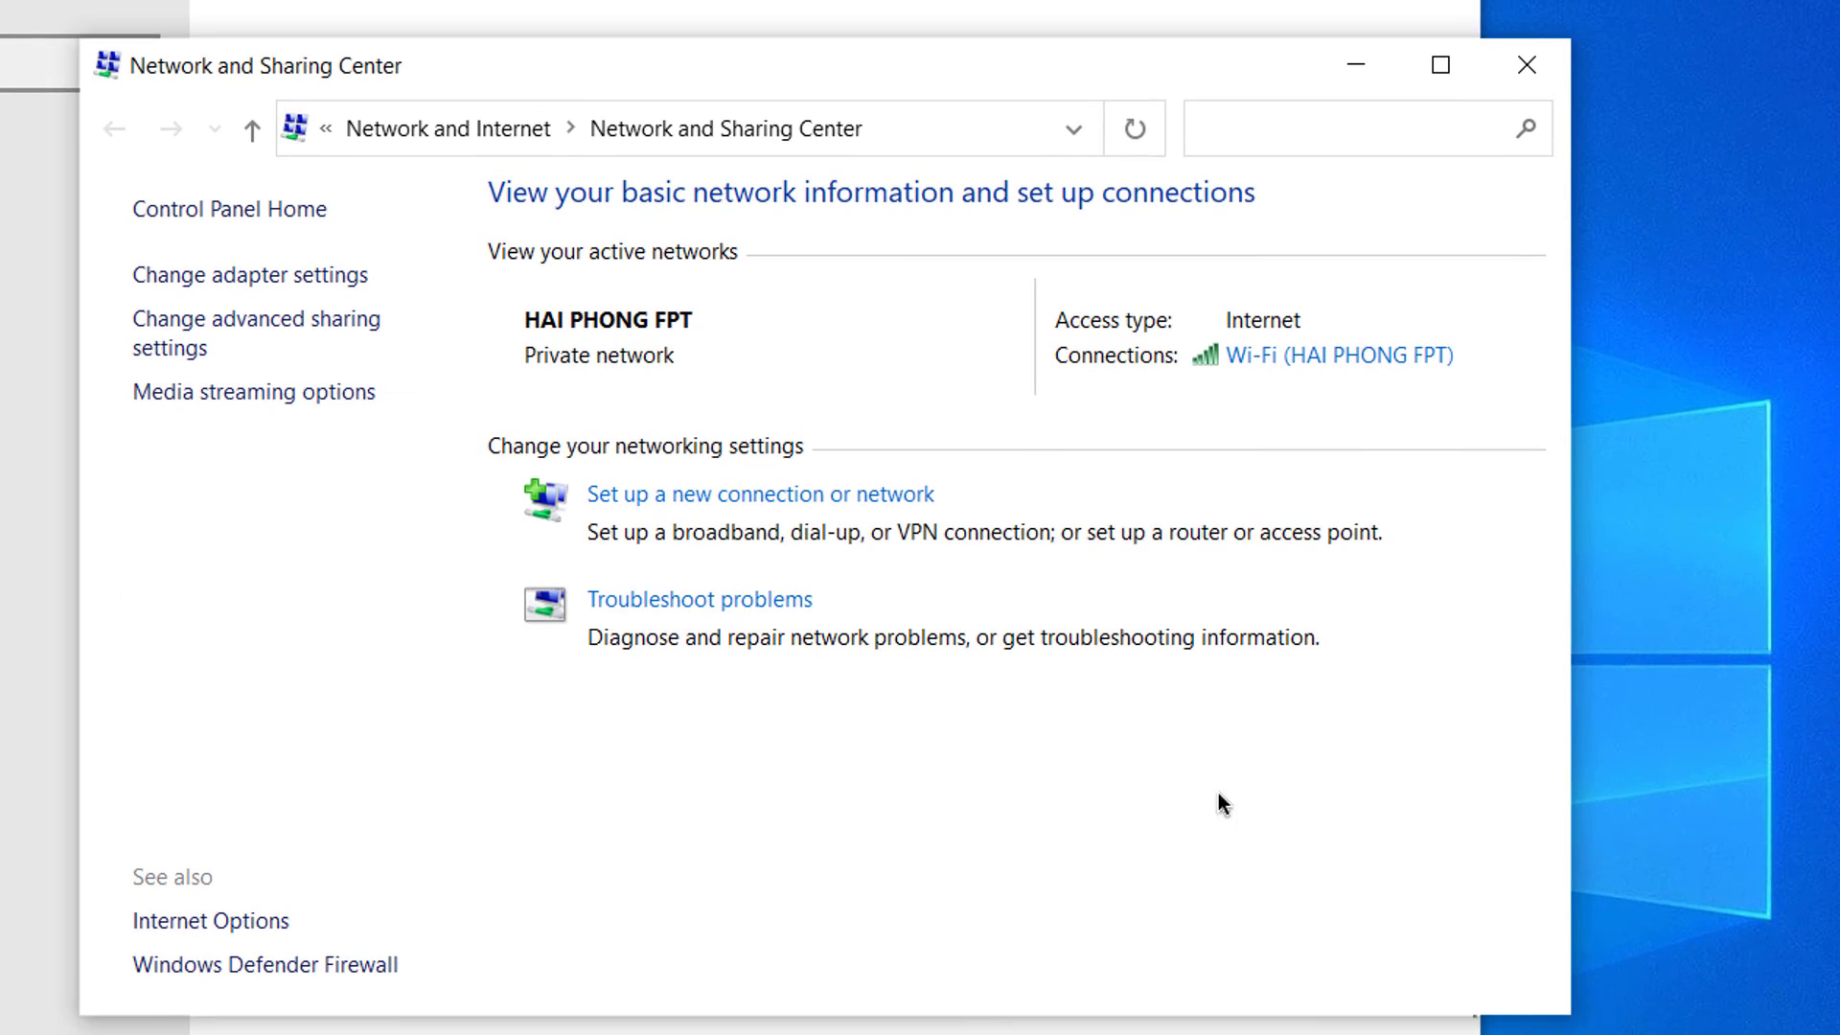
Step: Show the Wi-Fi connection's status and properties and select Internet Protocol Version 4
left_click(1303, 360)
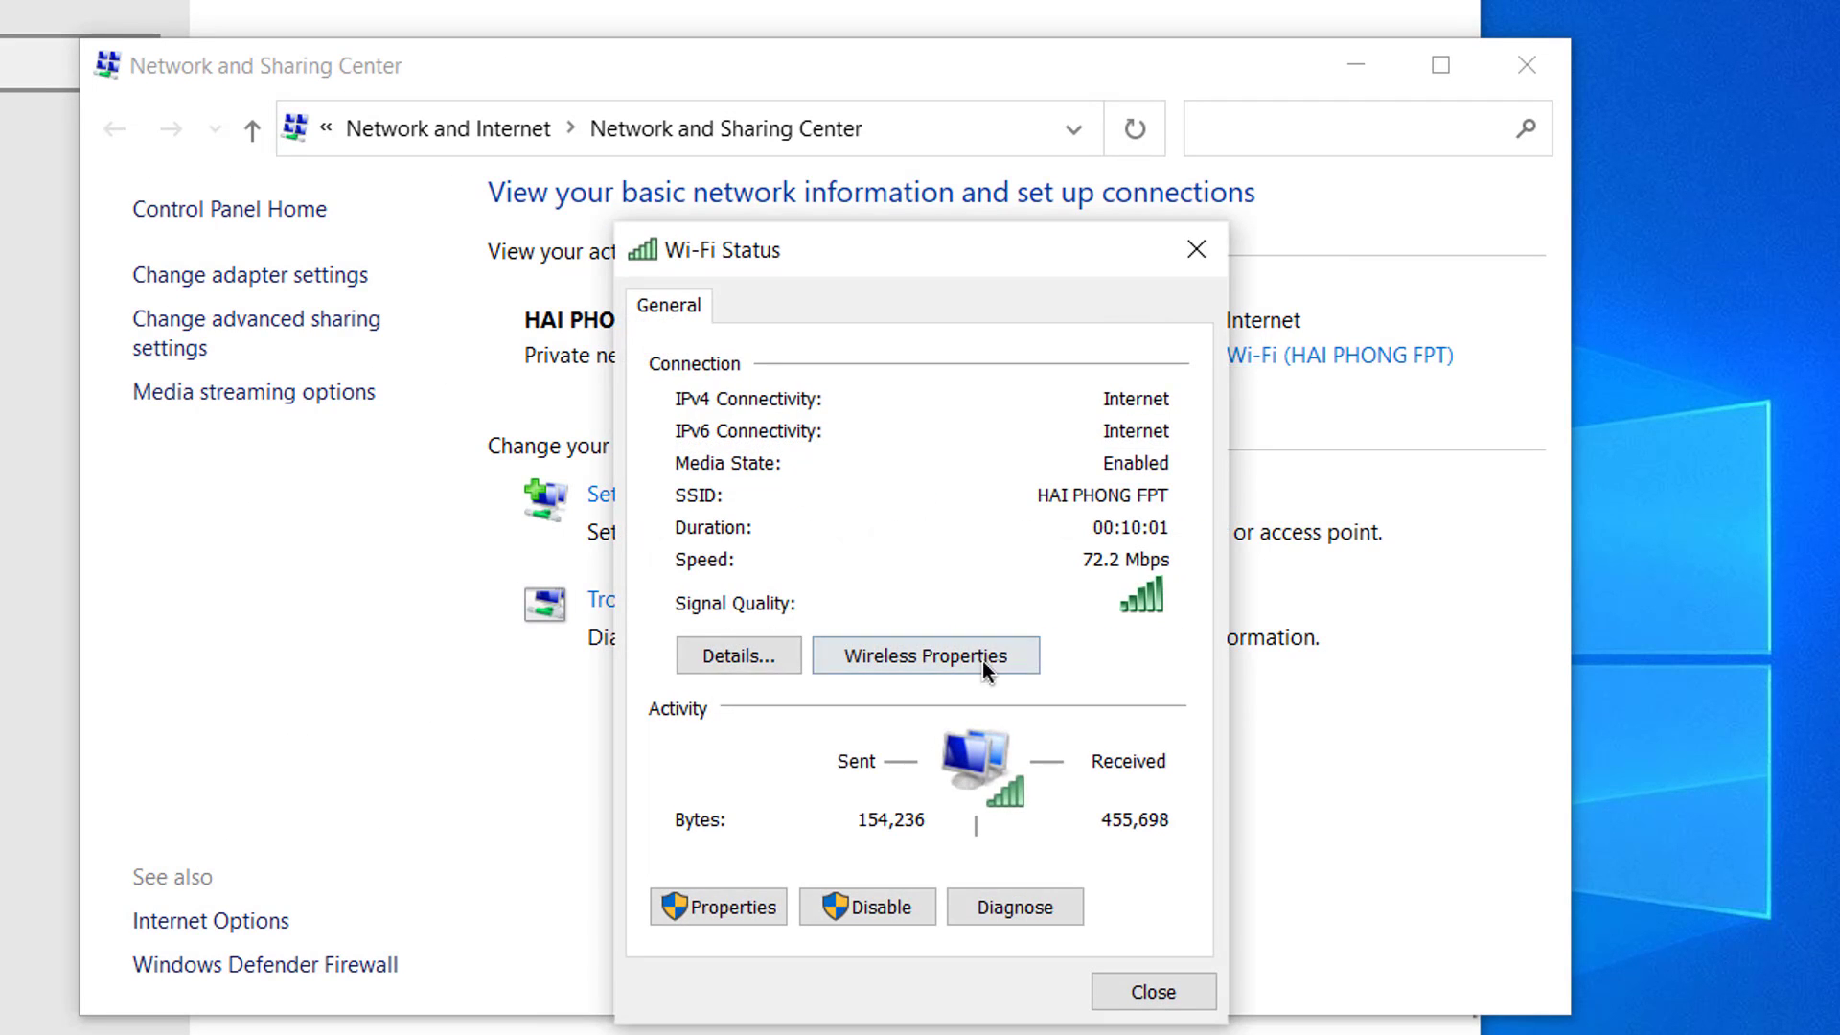
left_click(770, 910)
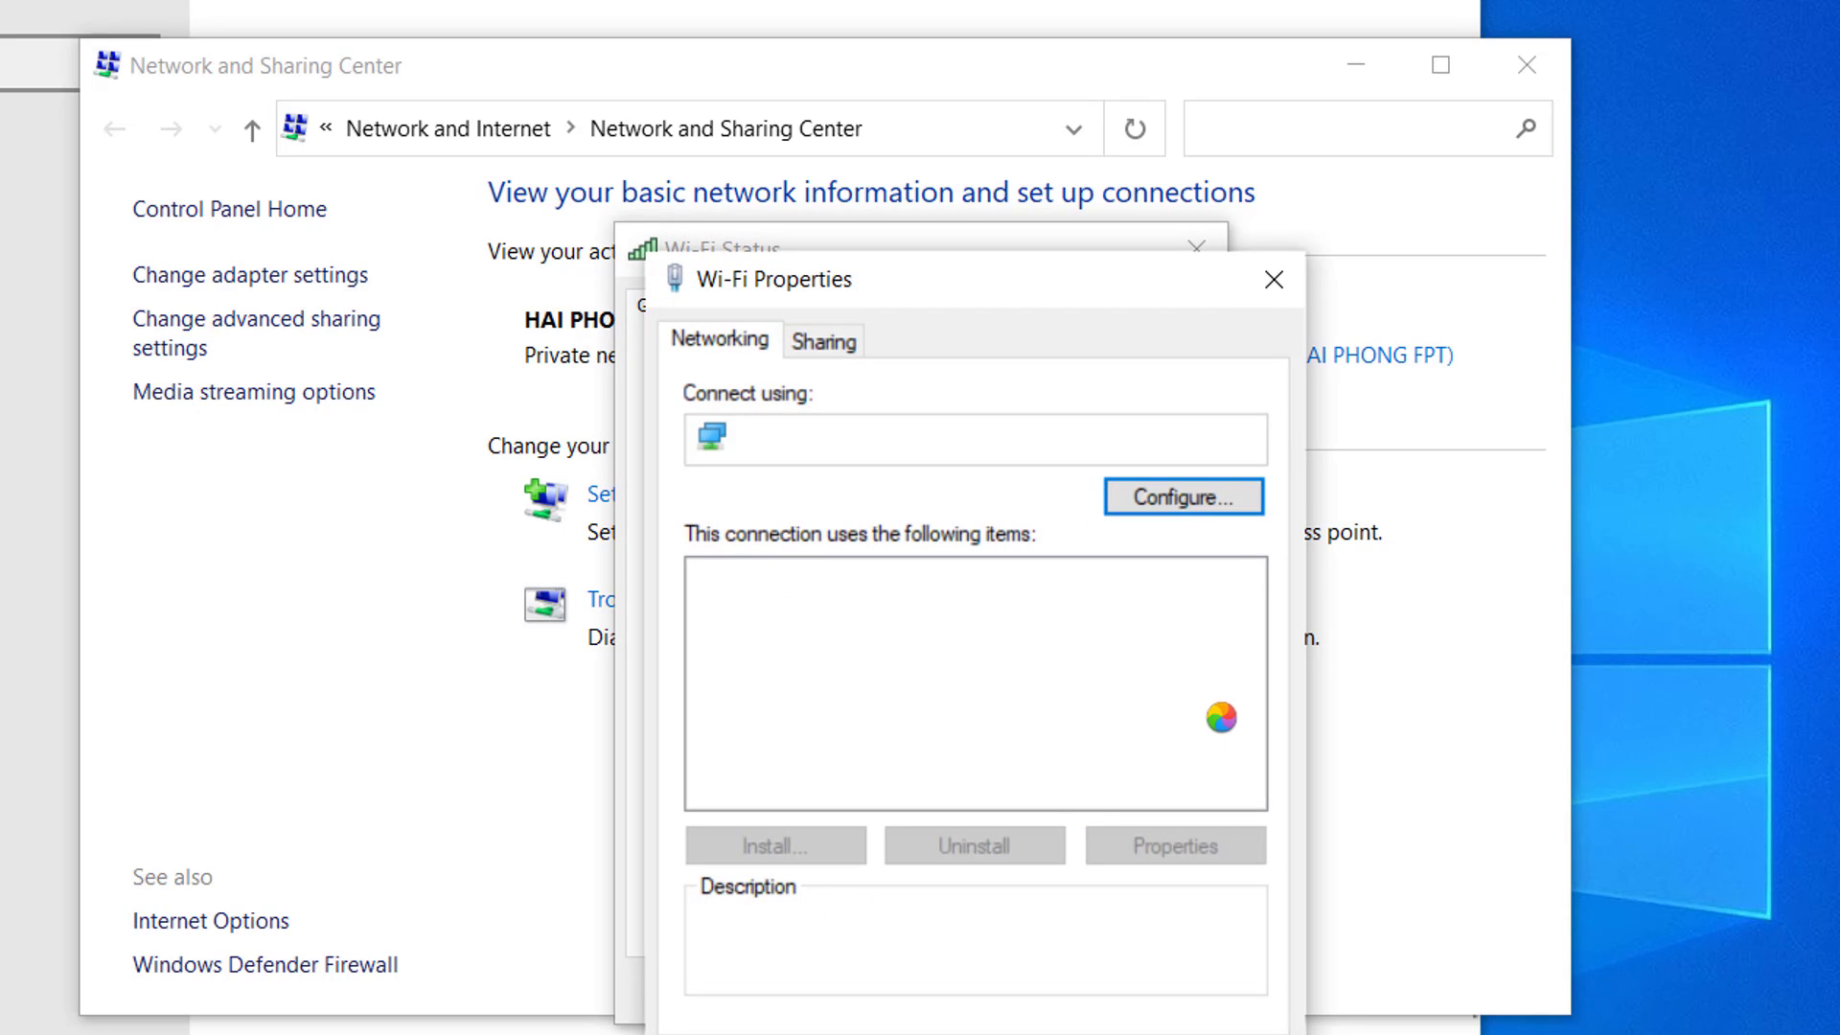
left_click(1064, 670)
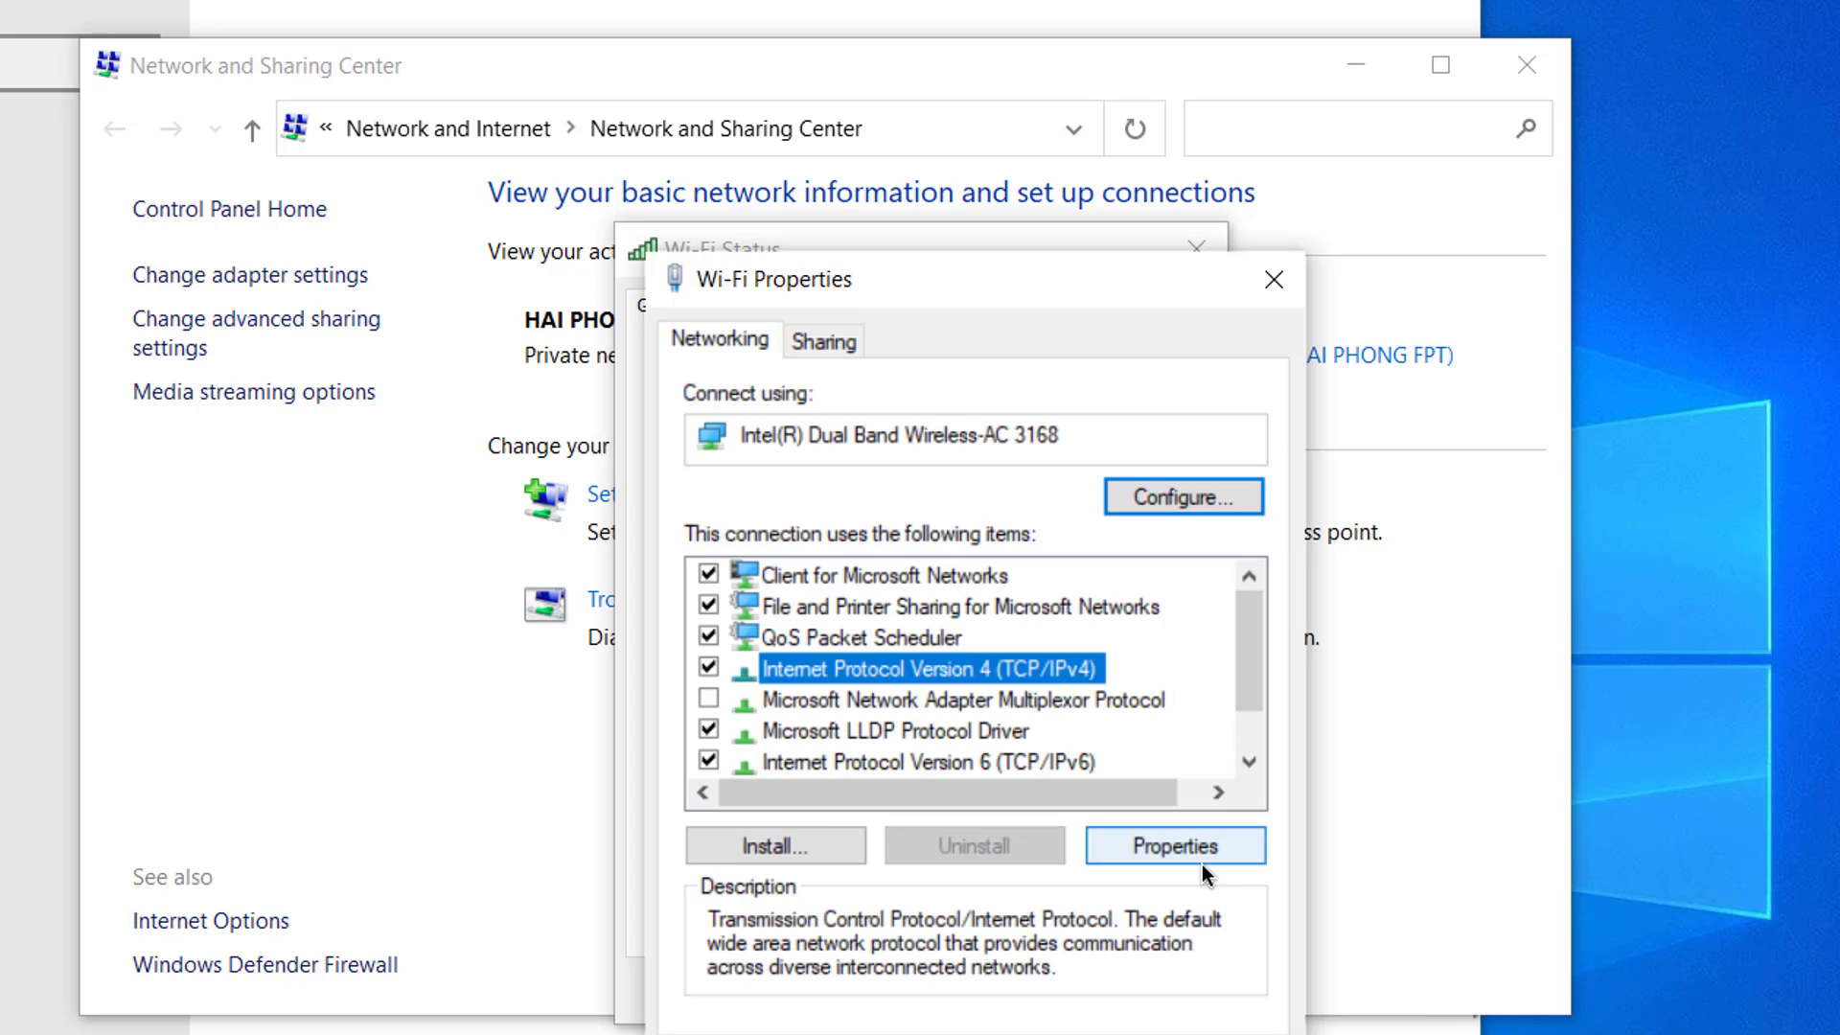
Step: Set manual IPv4 DNS servers 8.8.8.8 preferred and 8.8.4.4 alternate, save and close the properties
left_click(1202, 857)
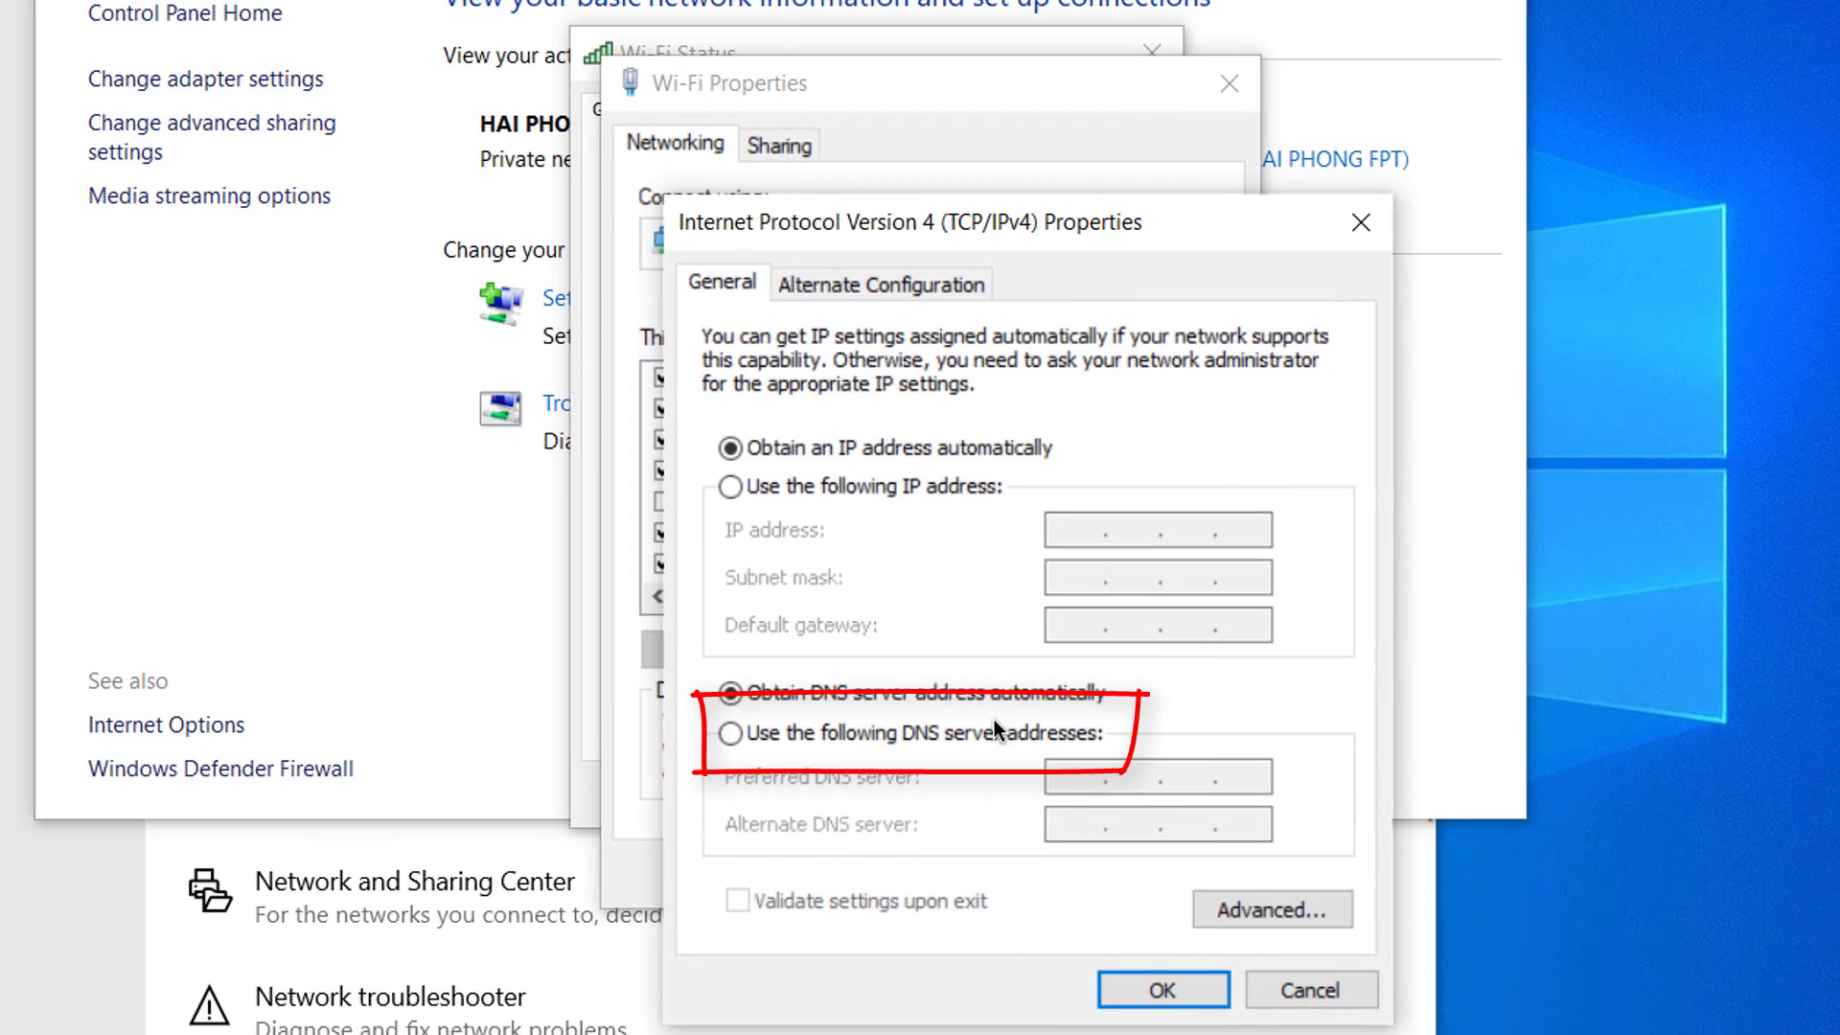
left_click(993, 732)
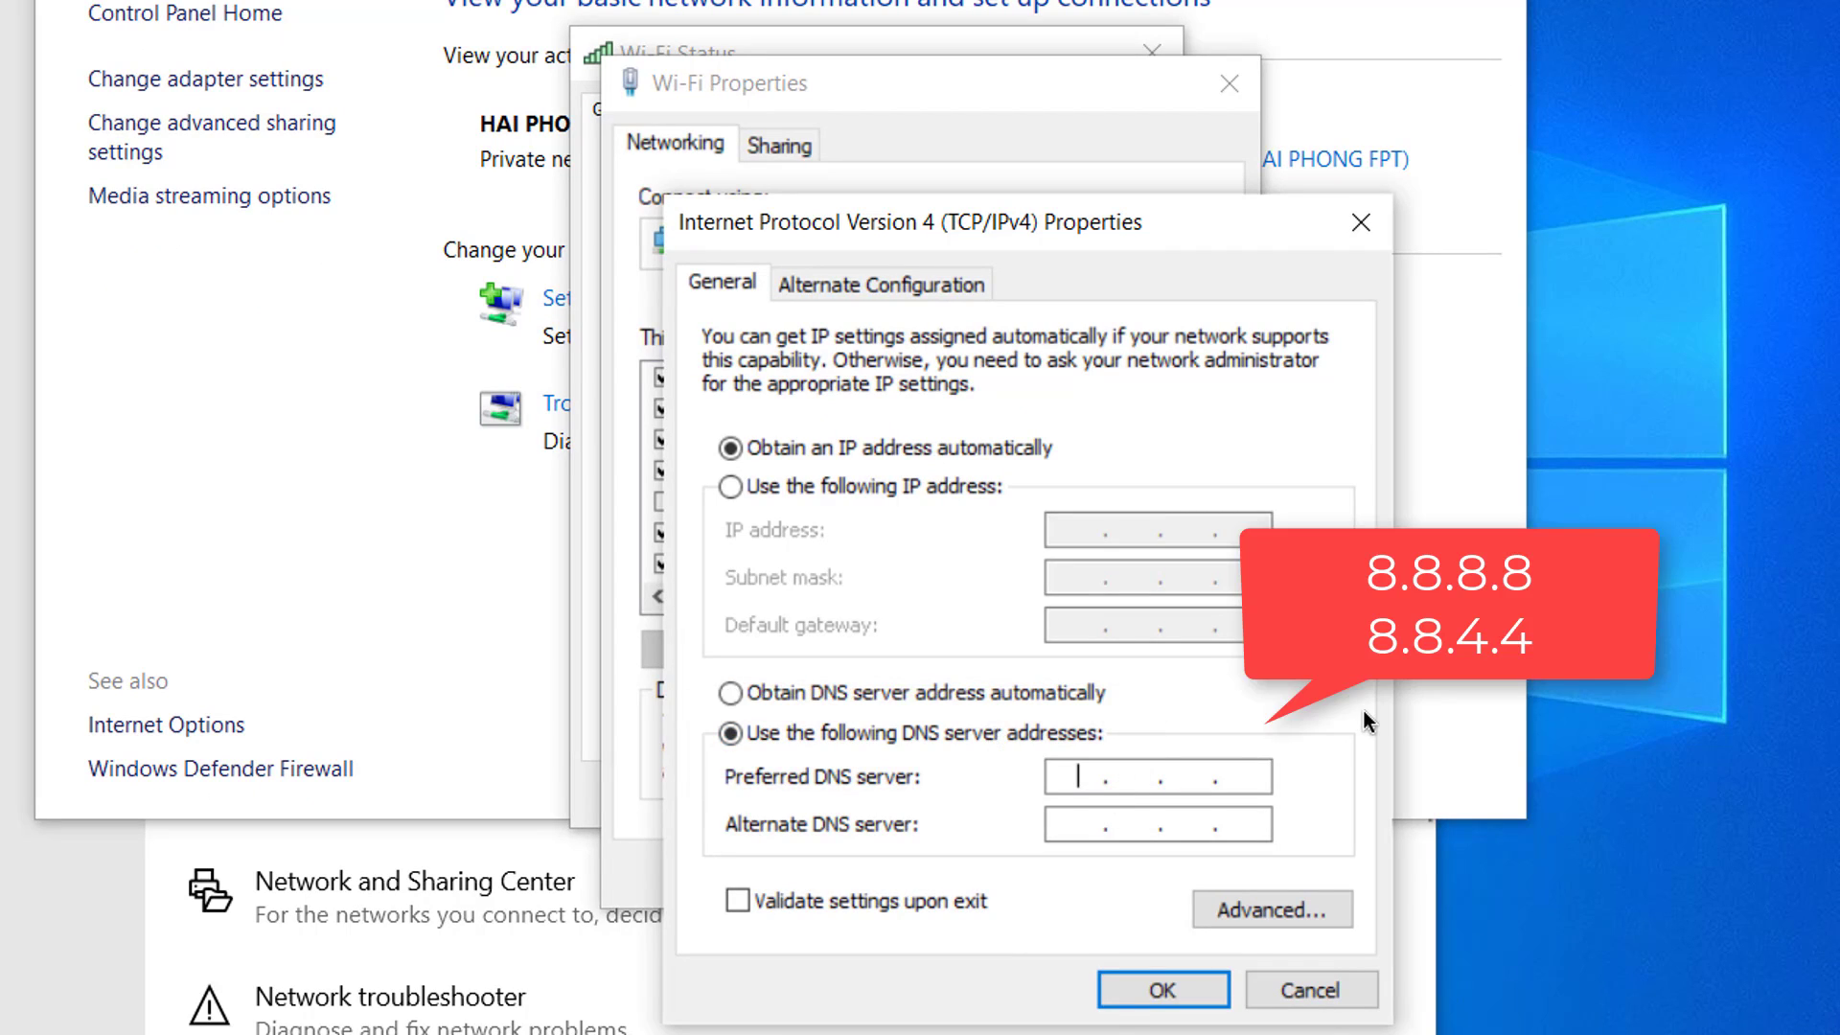
type("8.8.8.8")
key("period")
type("888")
key("Tab")
type("8")
key("period")
type("8")
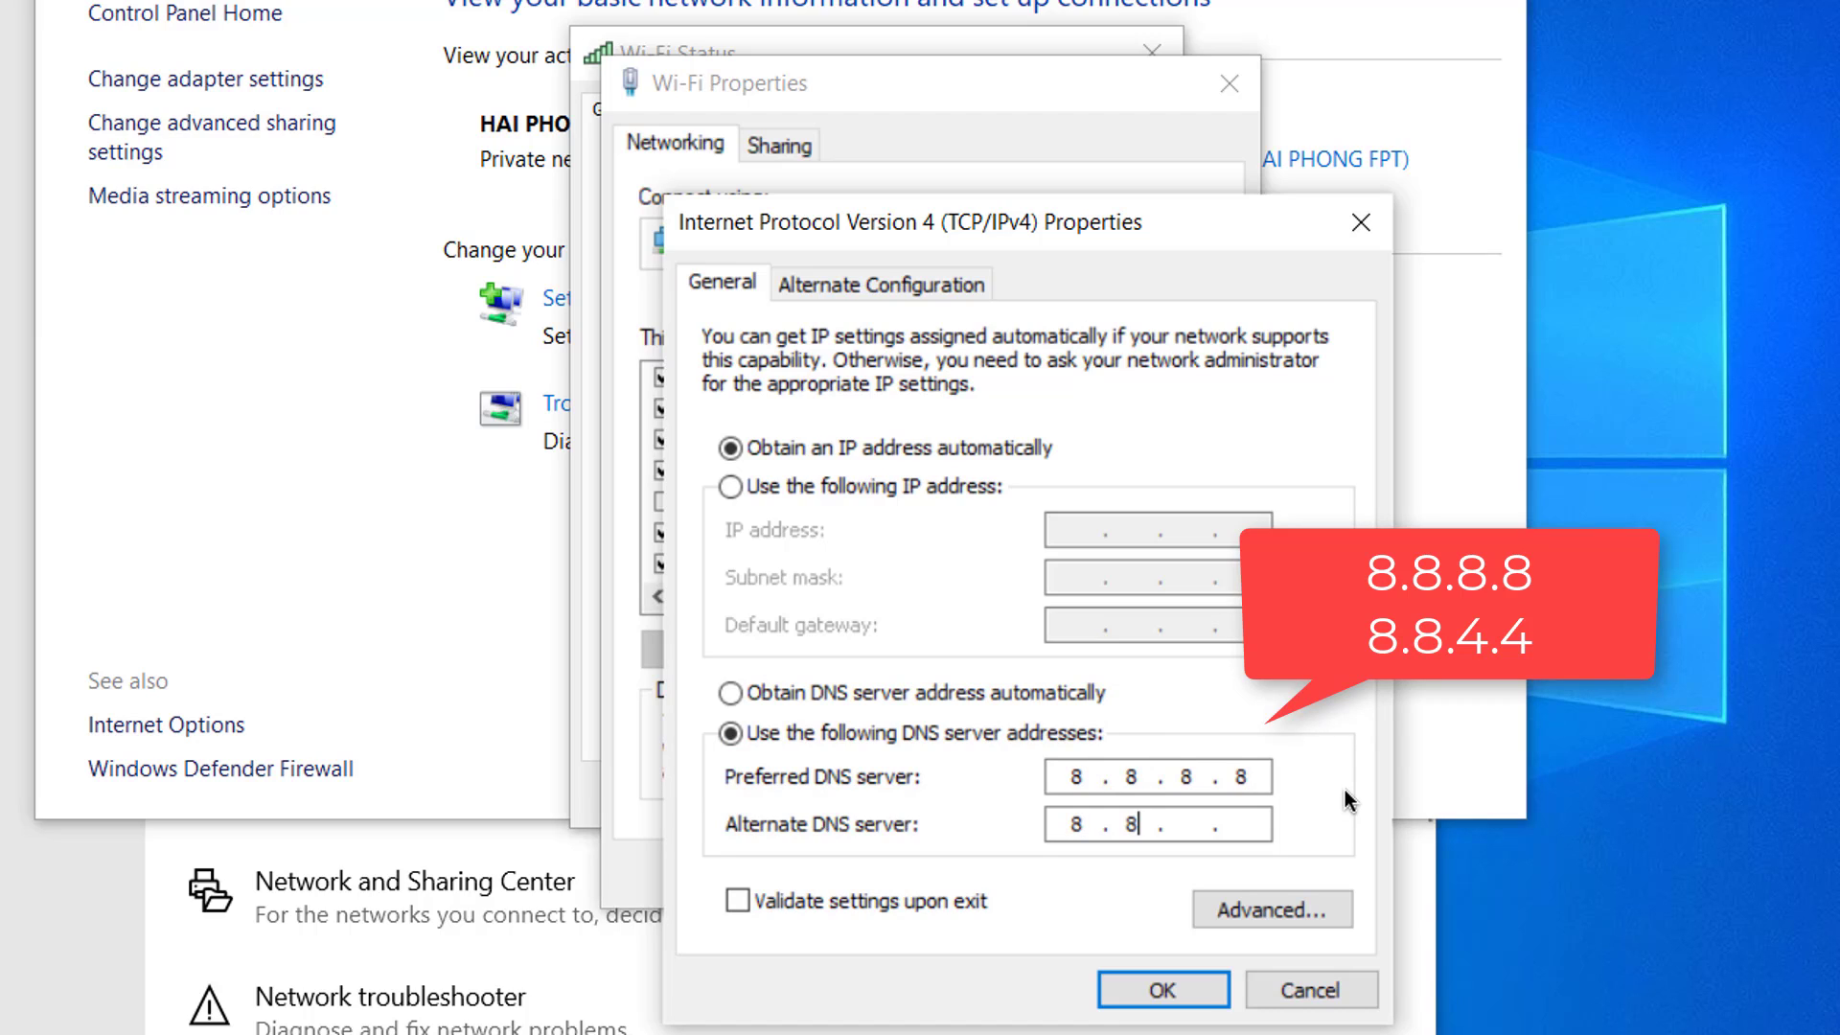
key("period")
type("4")
key("period")
type("4")
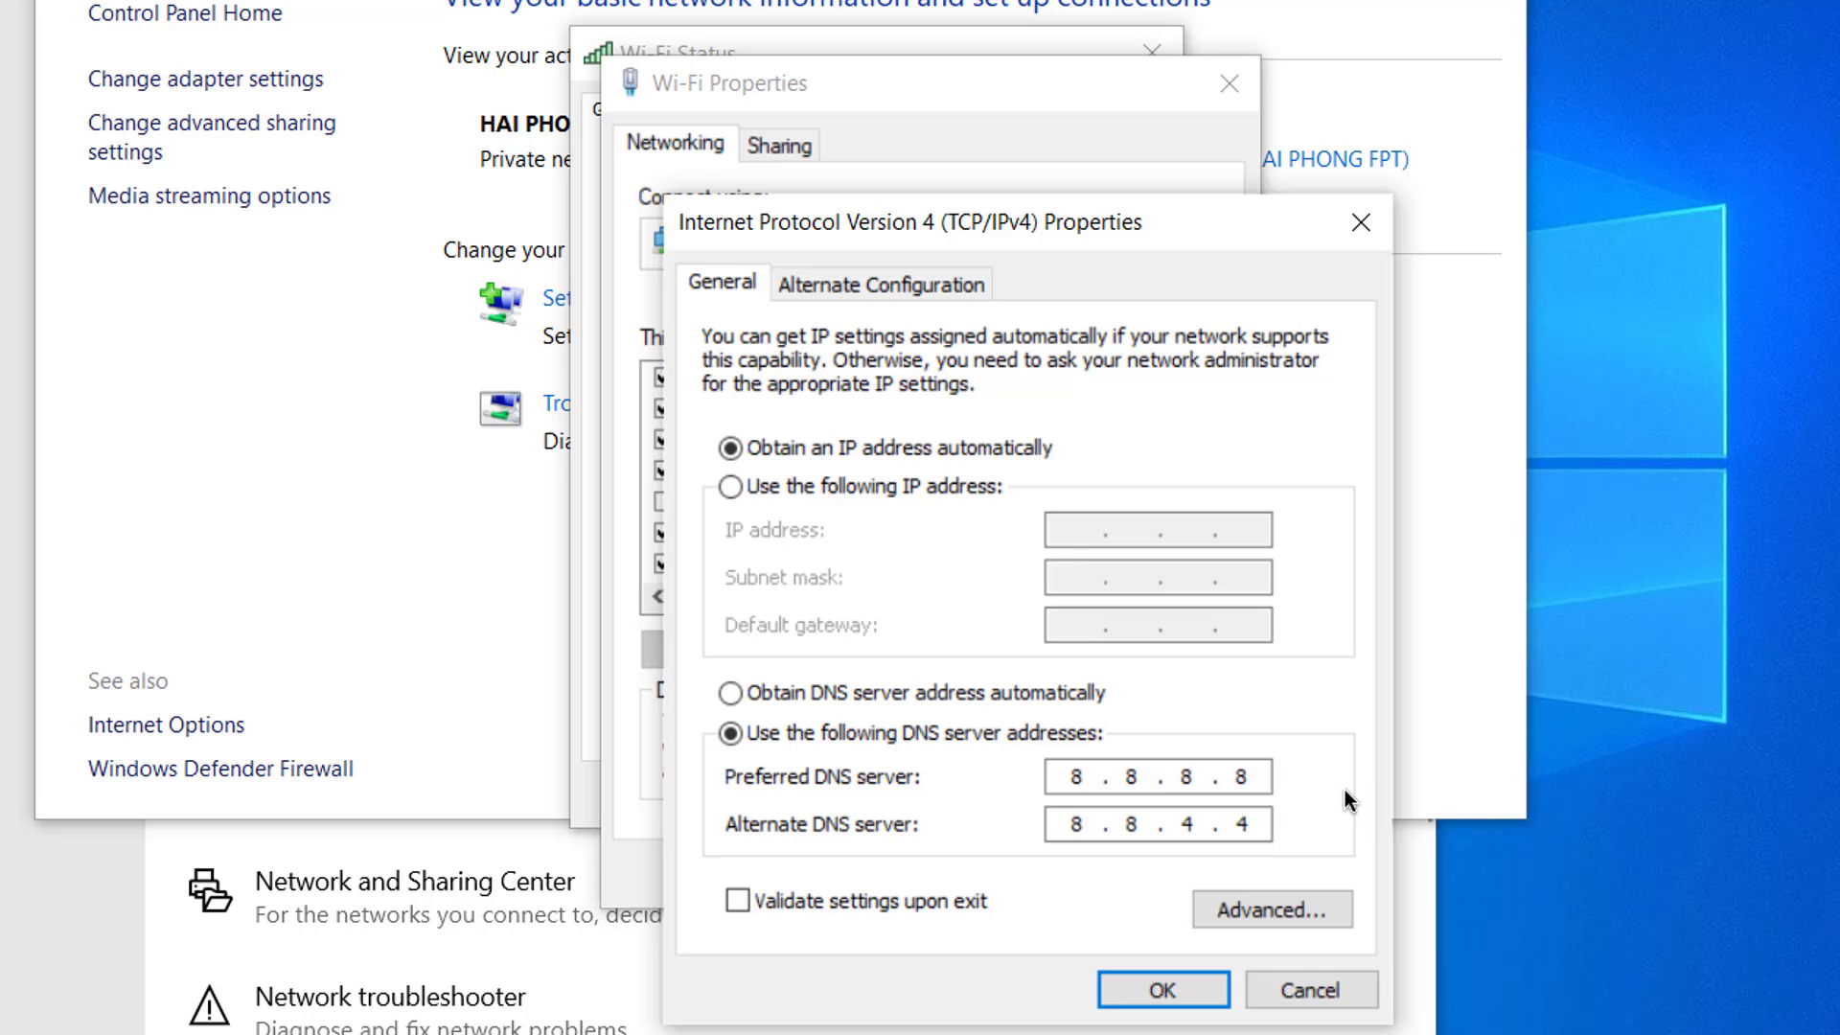
left_click(1161, 990)
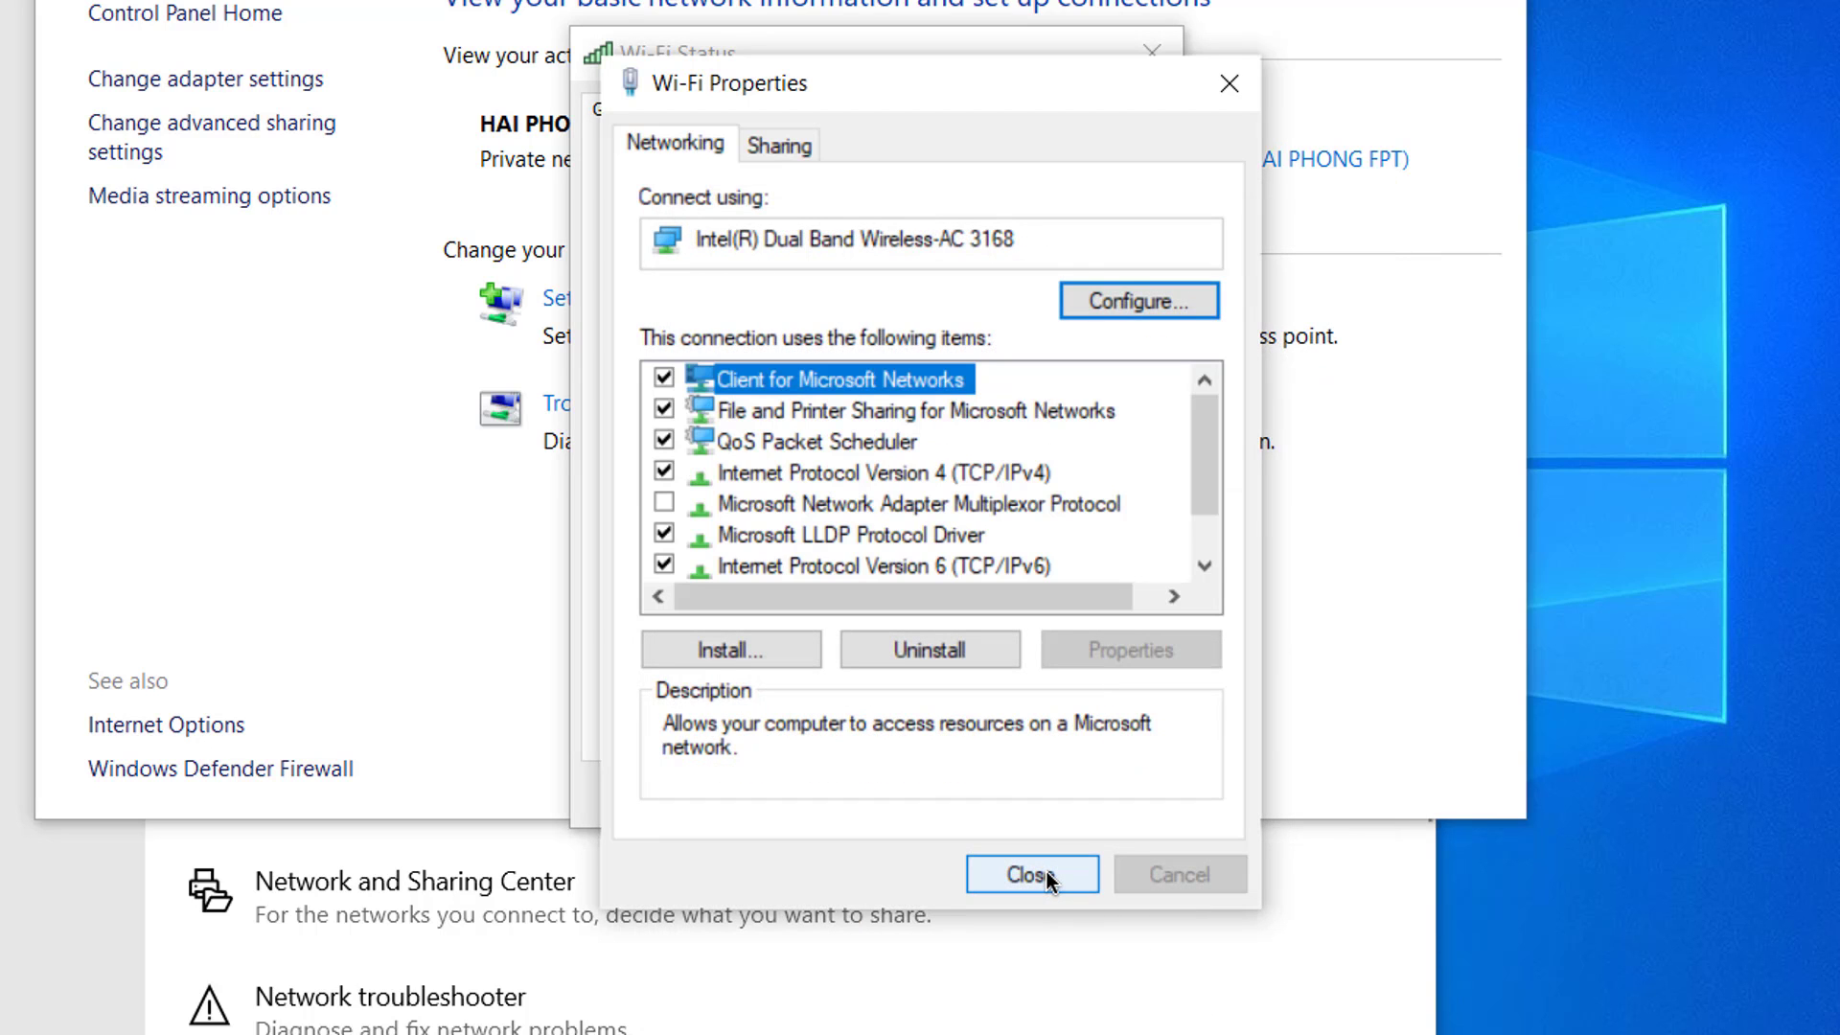
left_click(1047, 872)
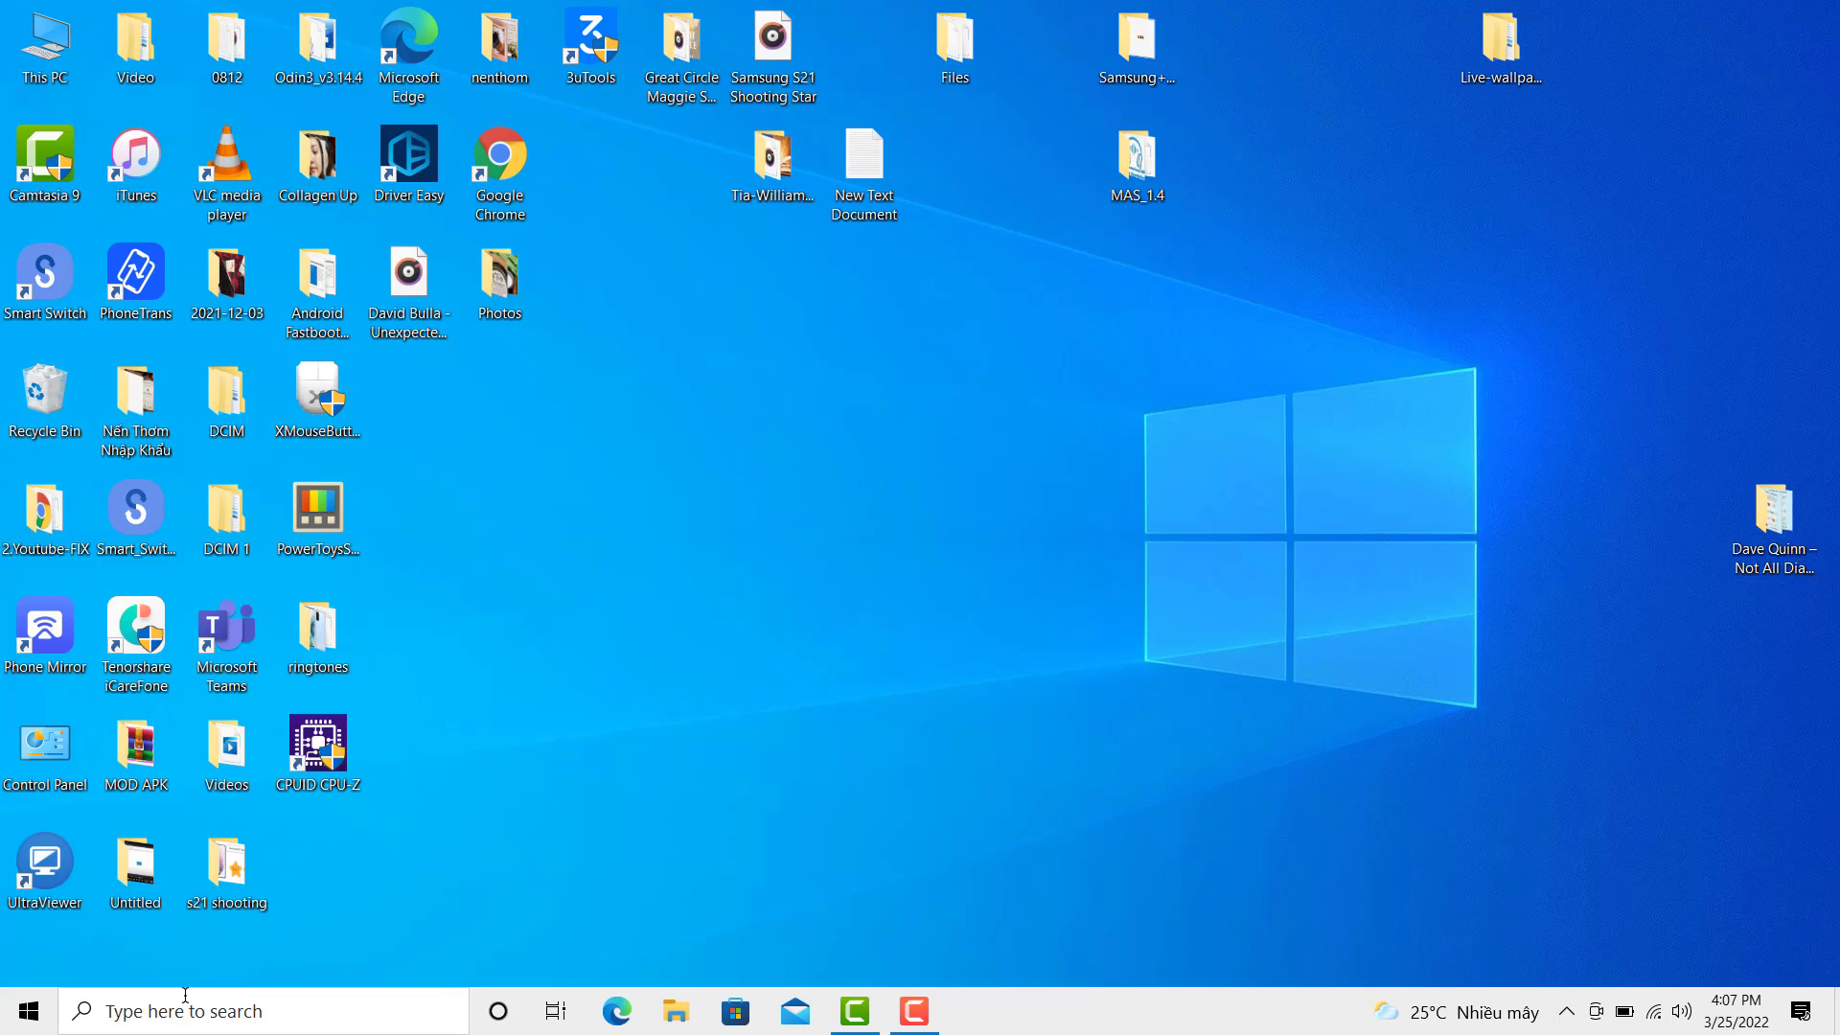
Step: Search for cmd and launch Command Prompt with administrator rights
left_click(231, 1010)
type("cmd")
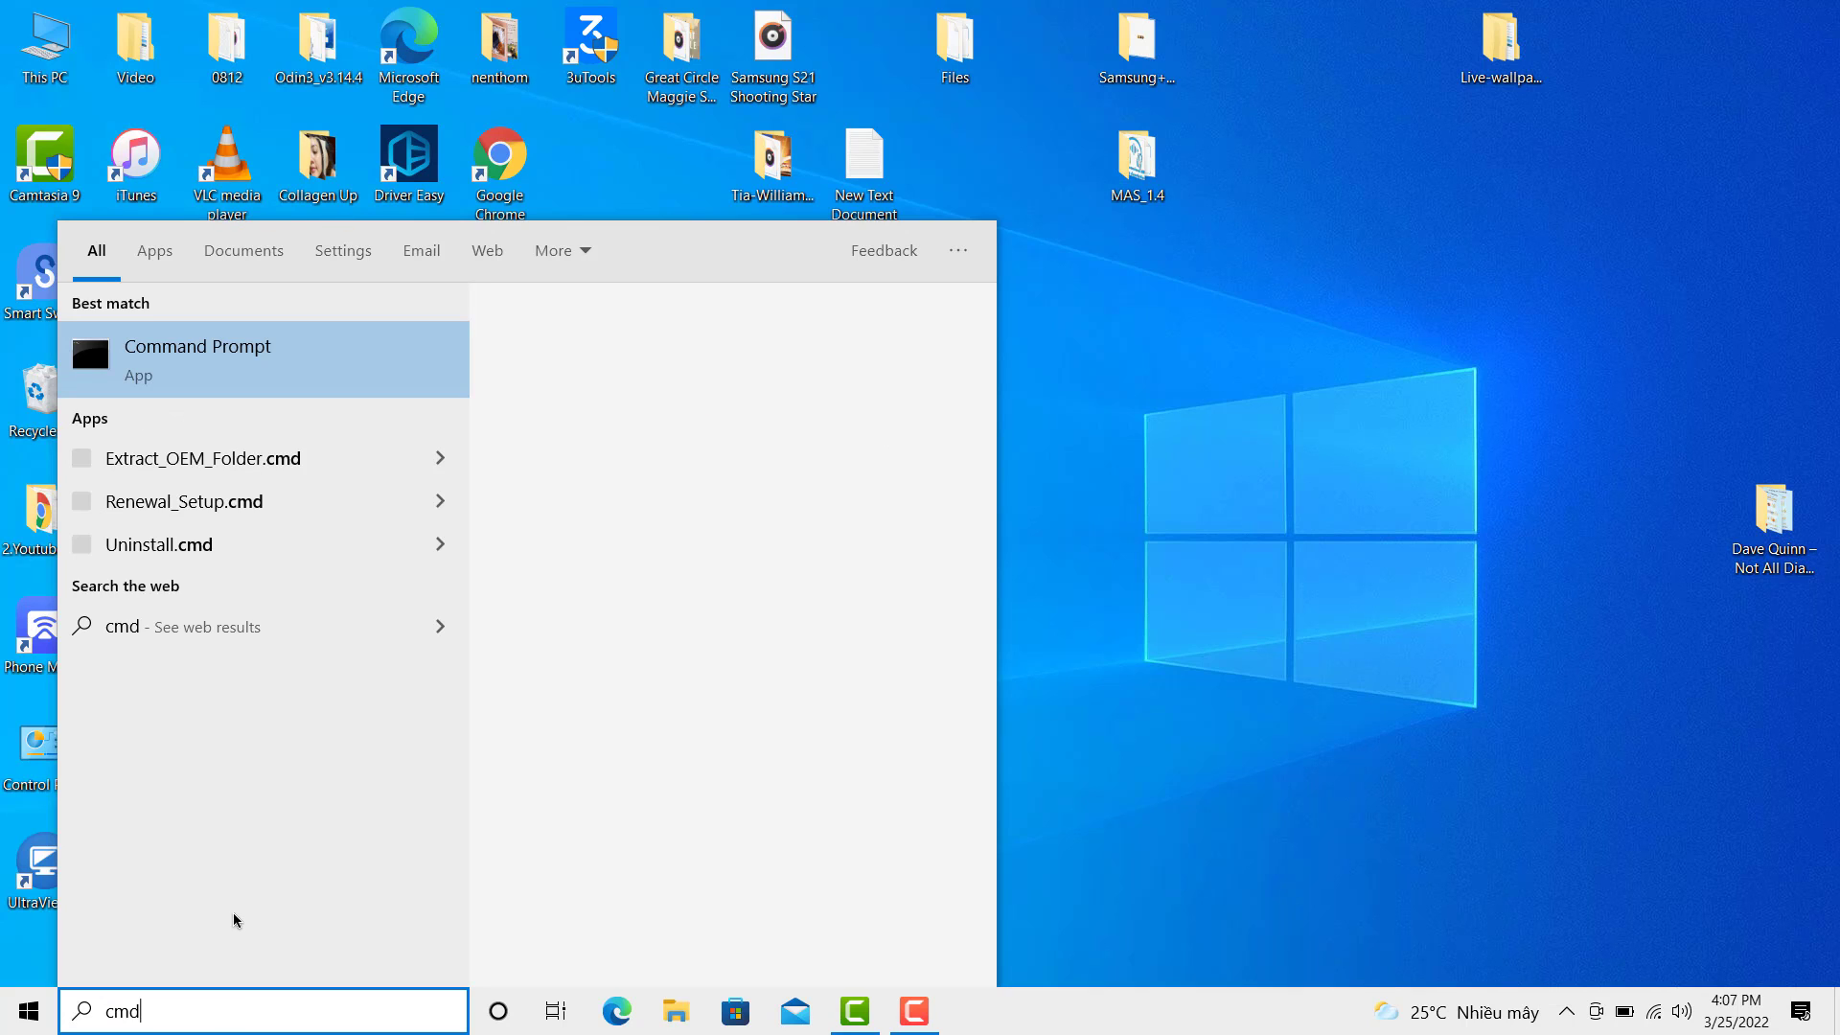
right_click(258, 396)
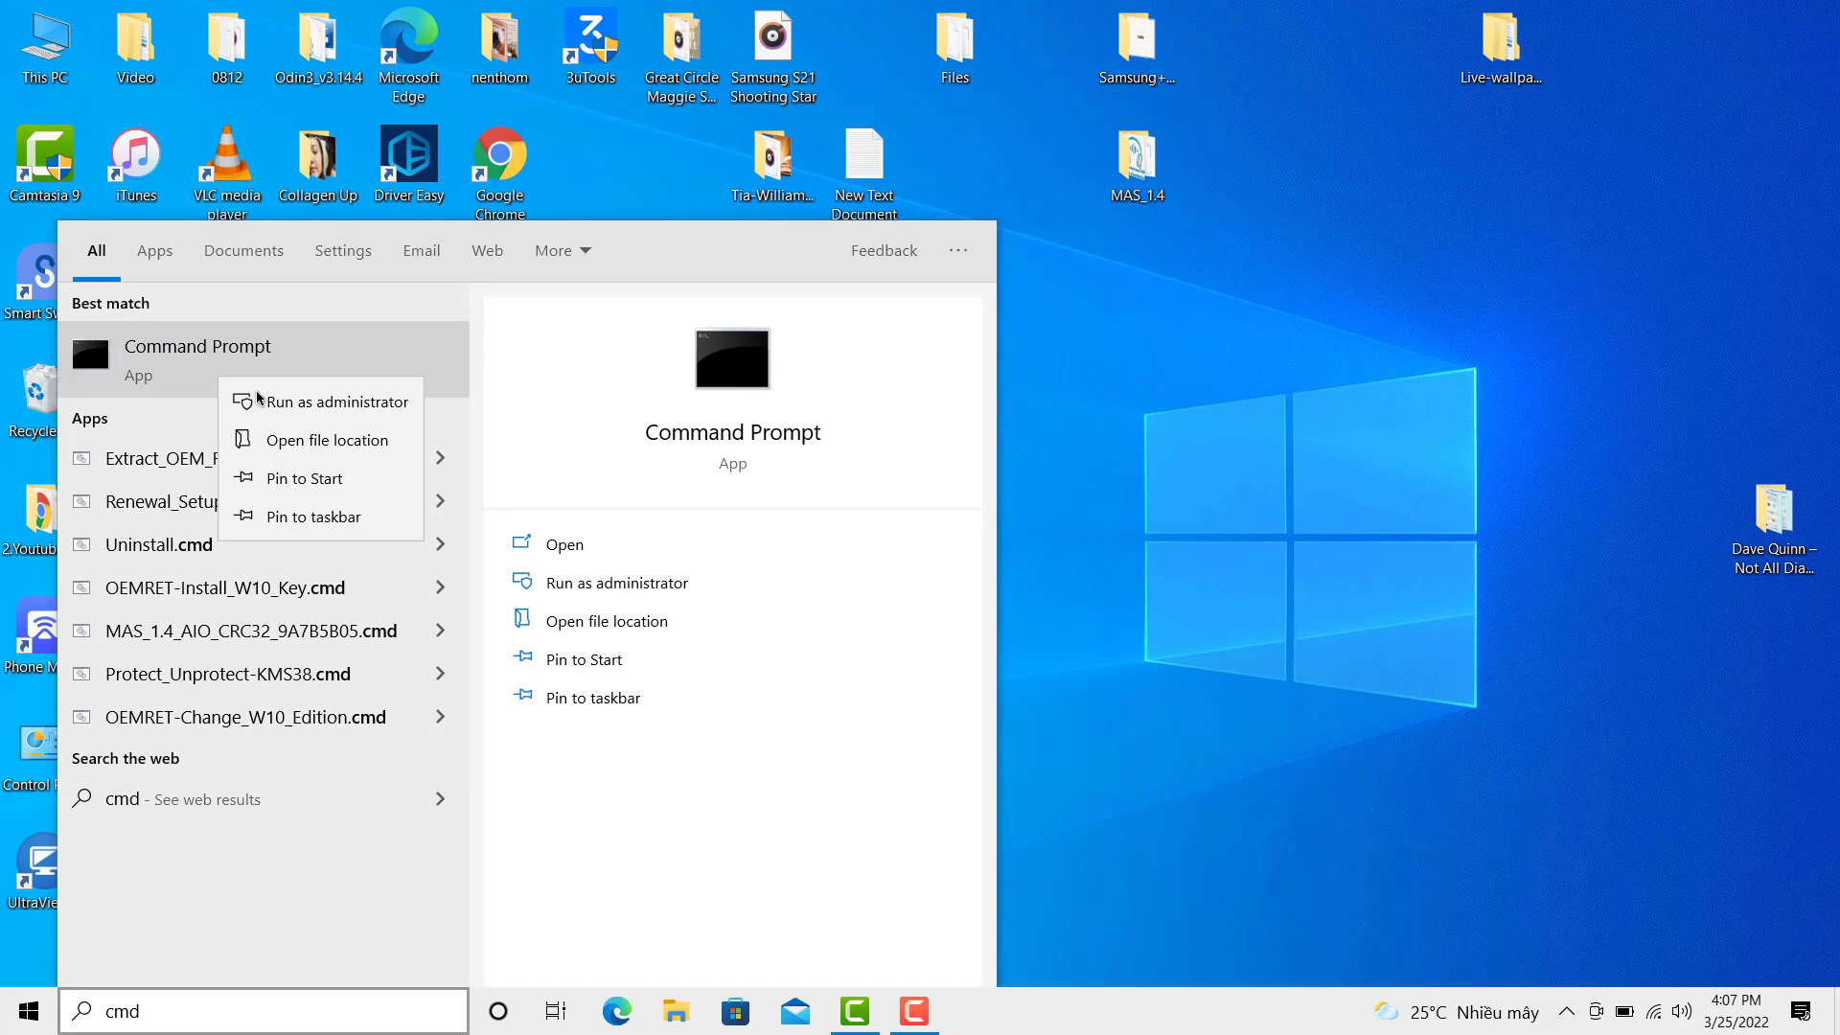
left_click(266, 407)
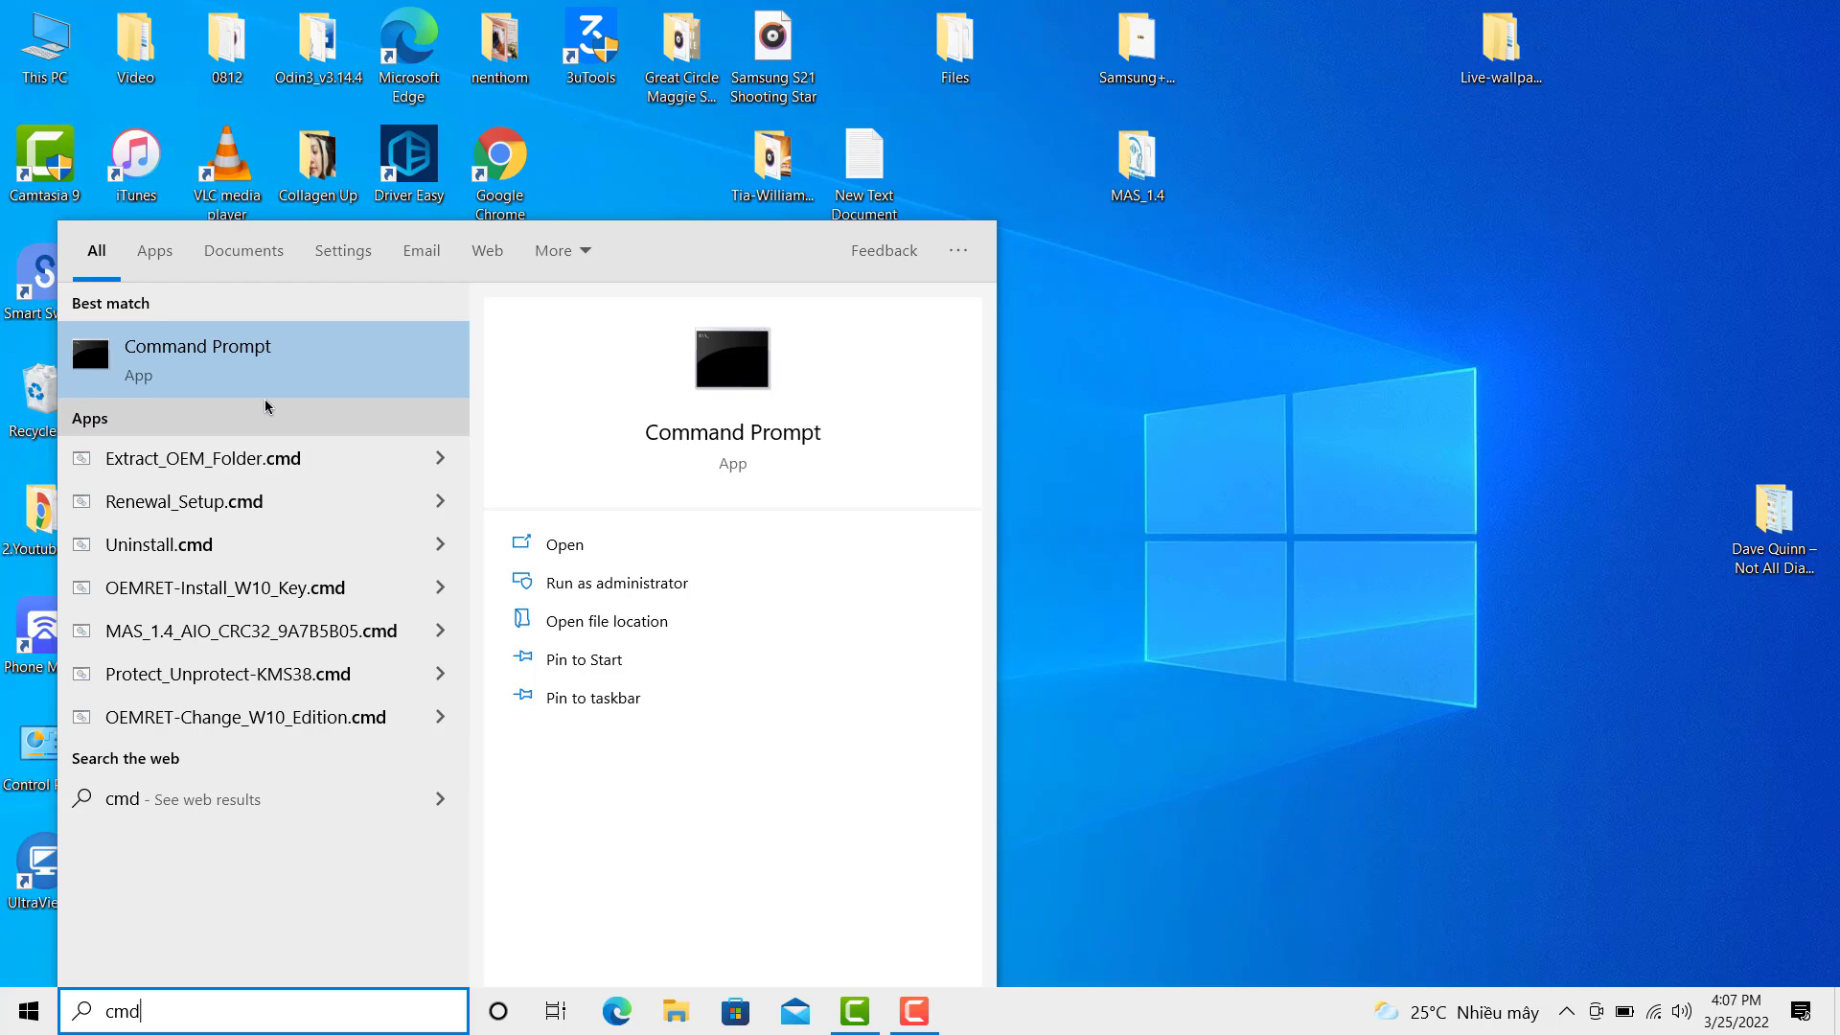
left_click(238, 365, "ctrl+shift")
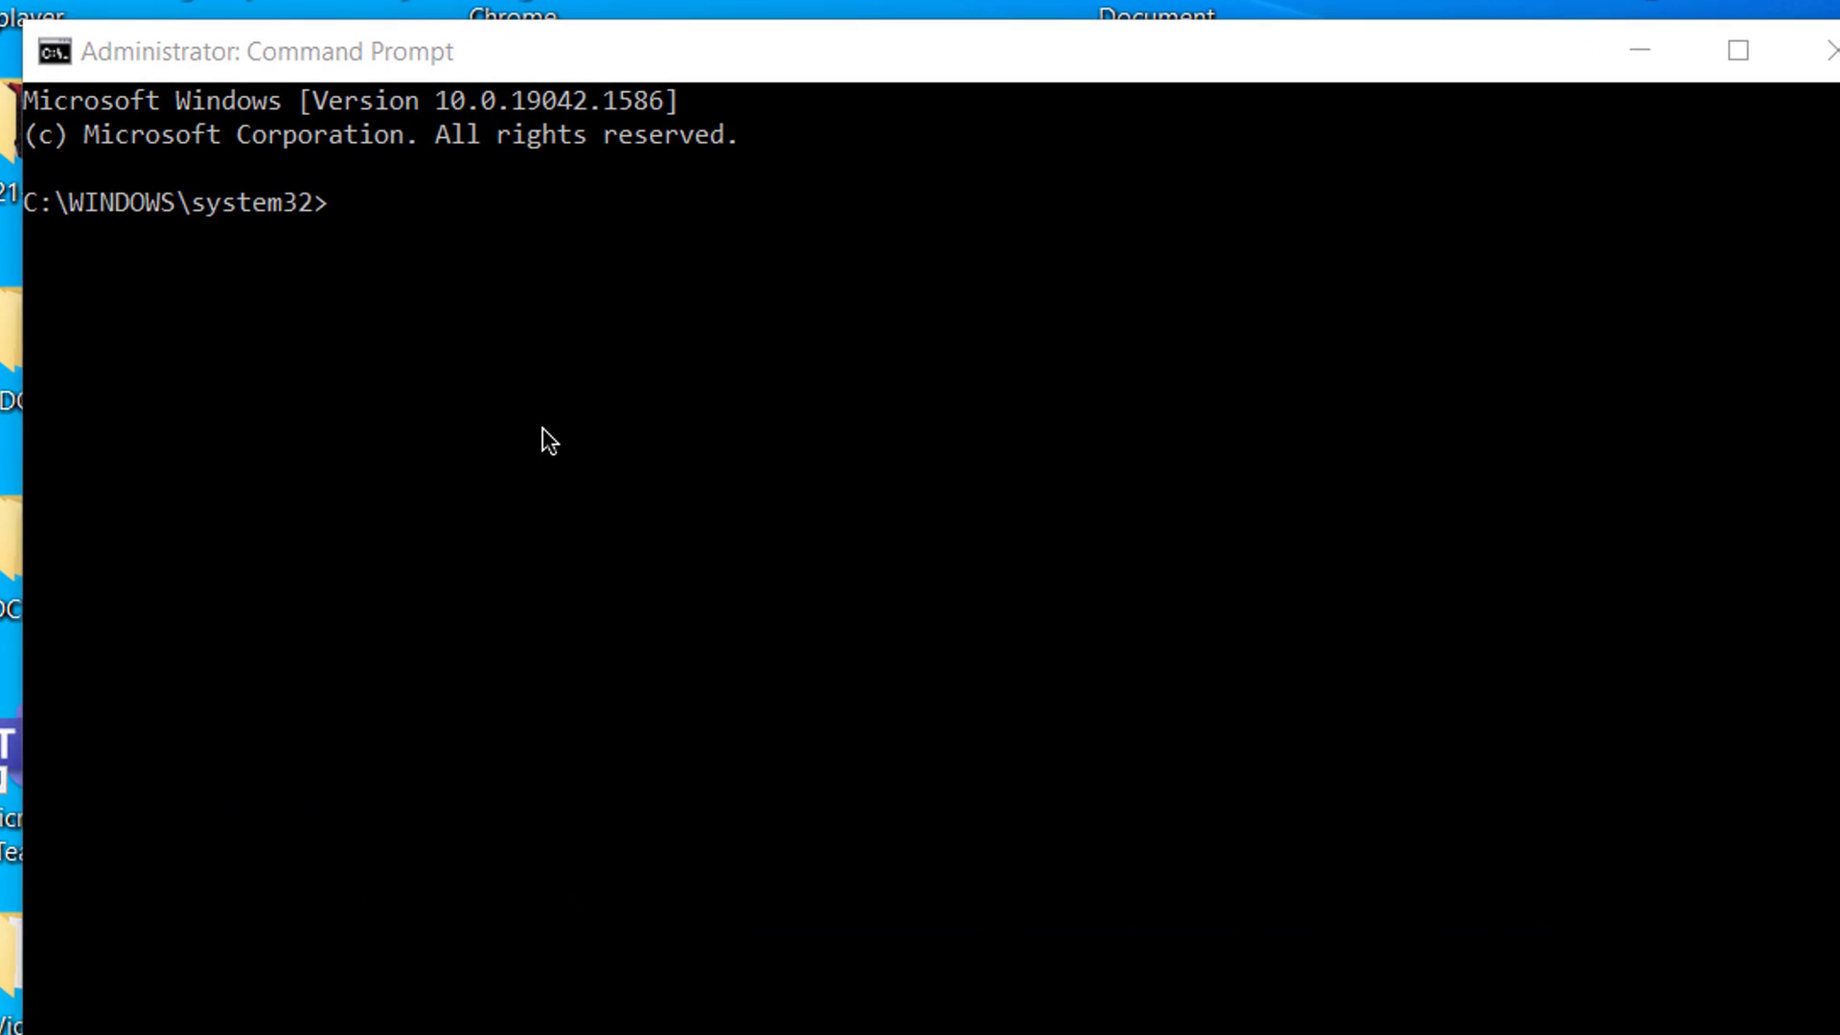
Step: Run ipconfig/release and ipconfig/renew to get a fresh IP, then exit the console
left_click(437, 376)
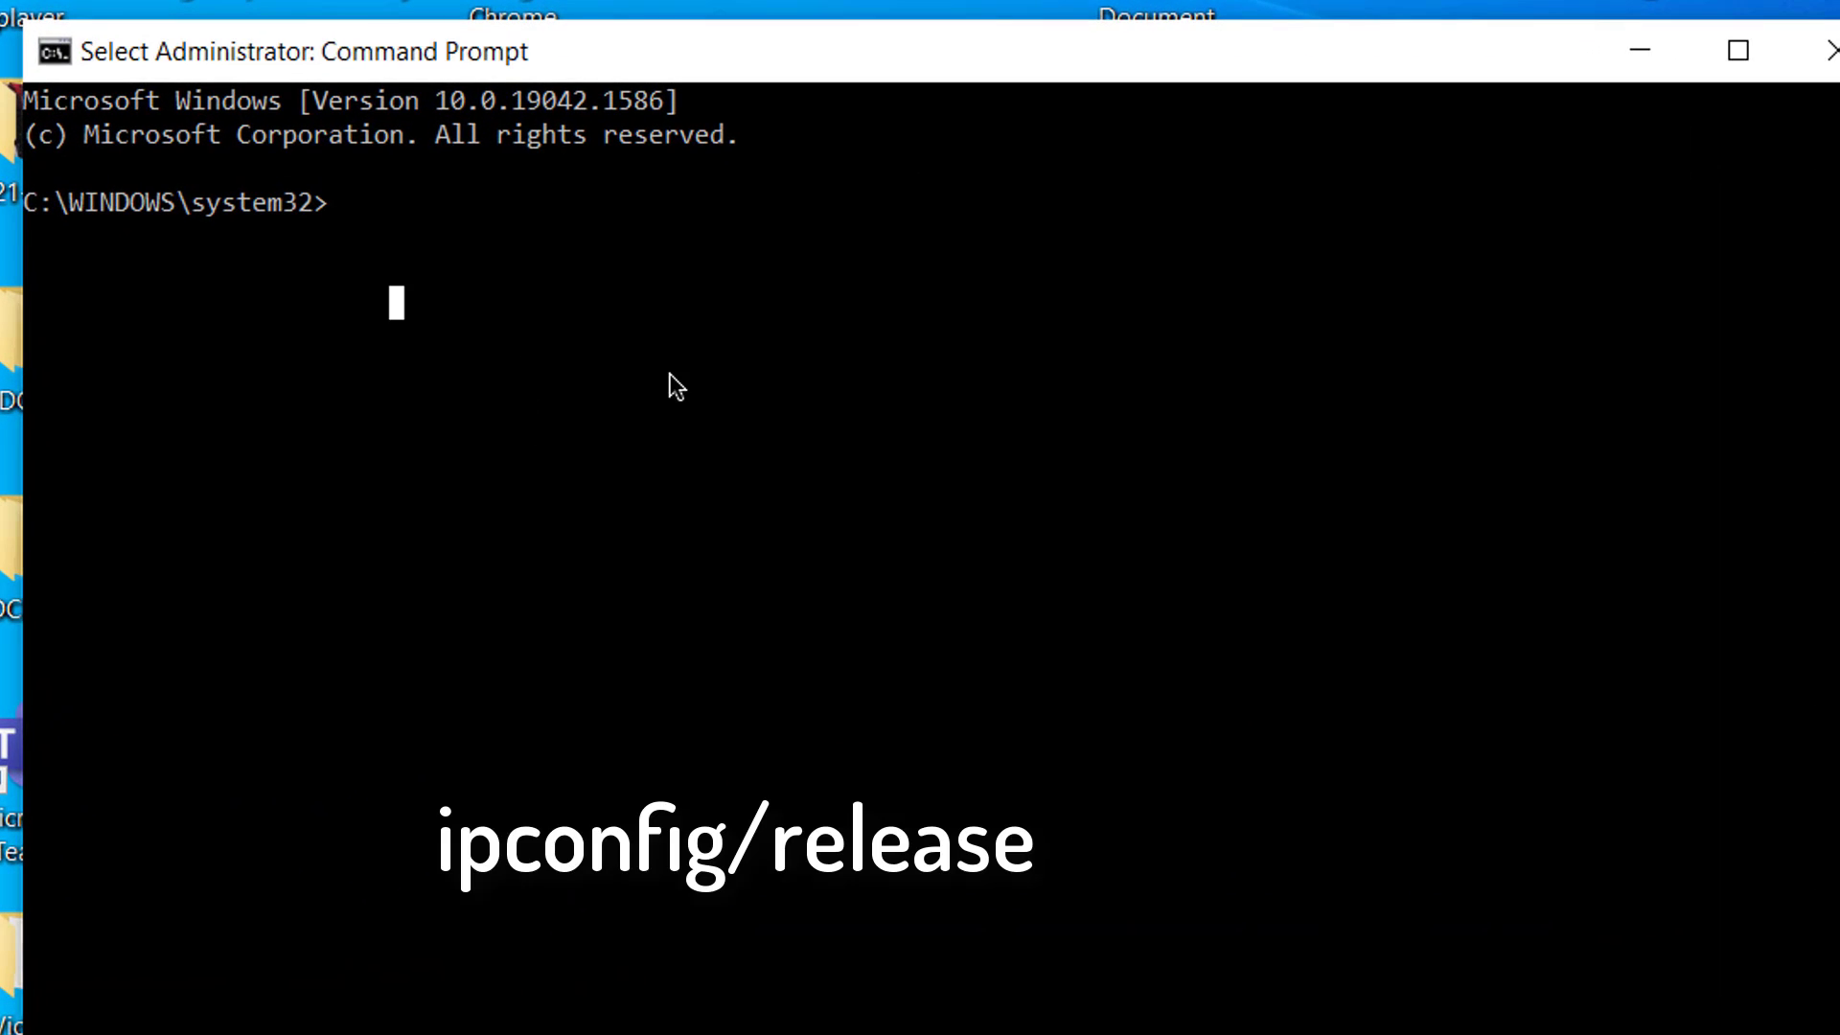
type("ipconfig/")
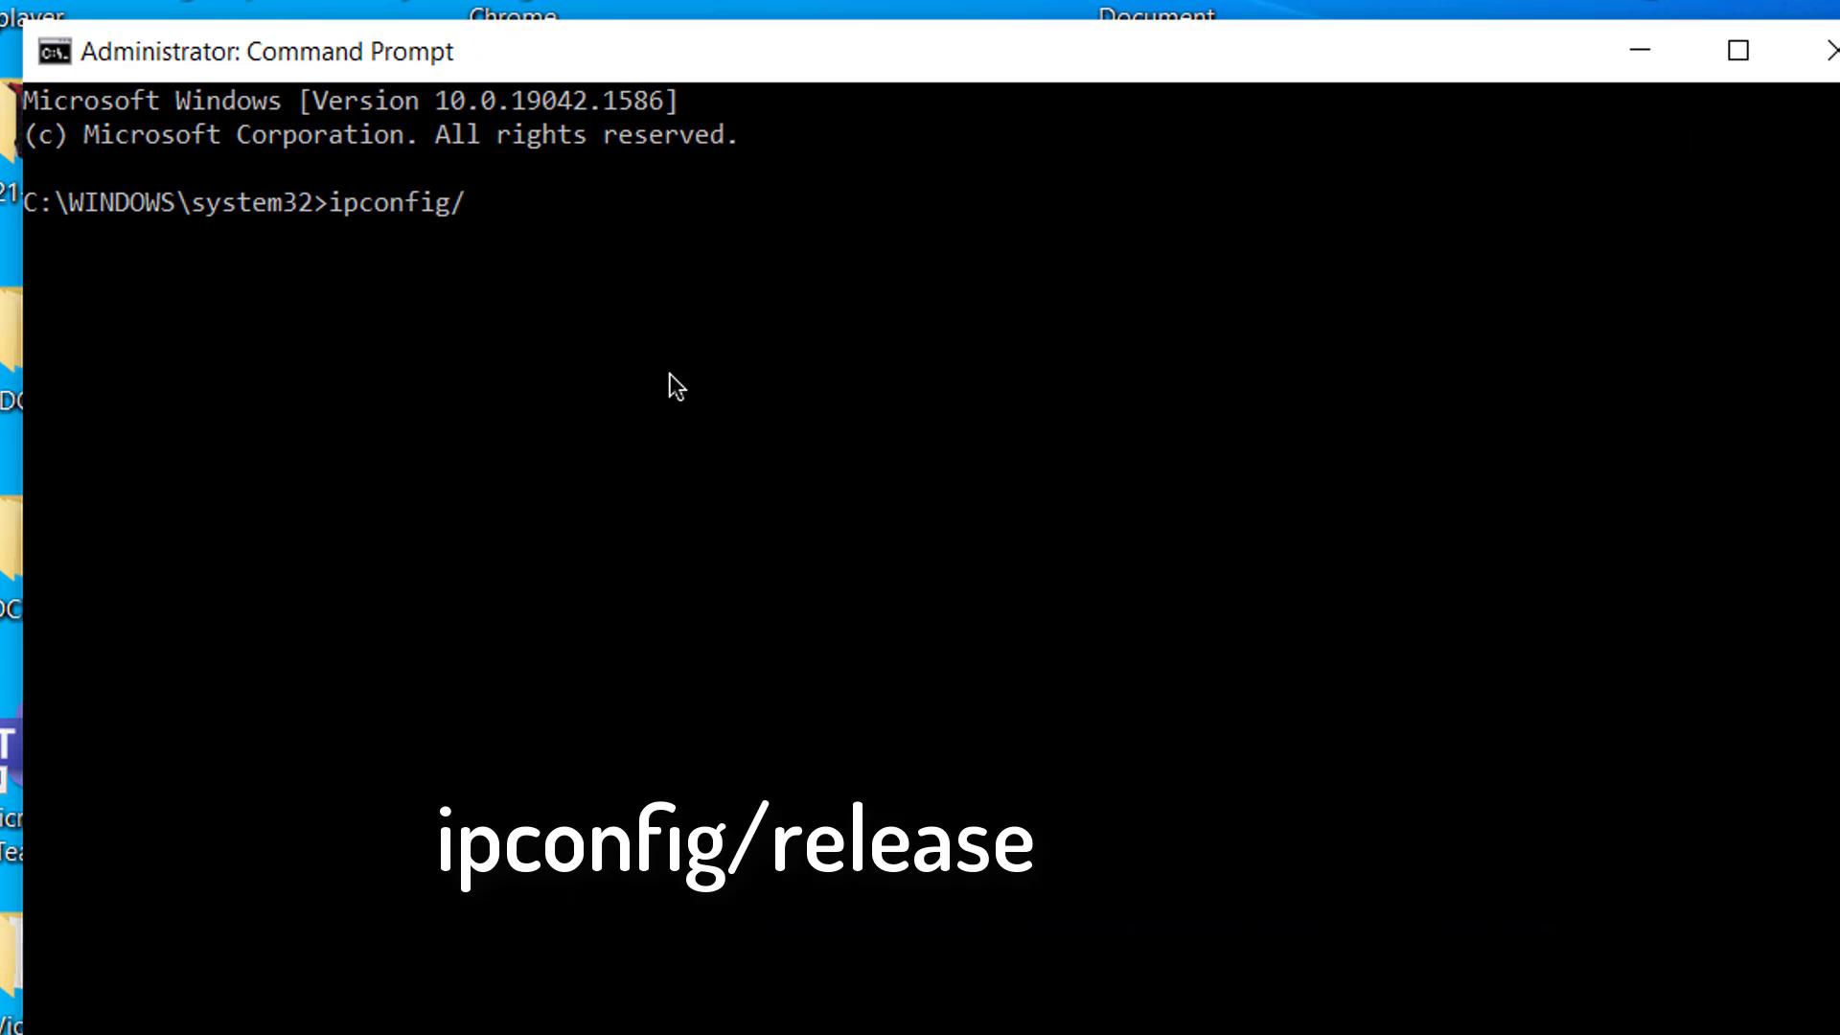
type("release")
key("Return")
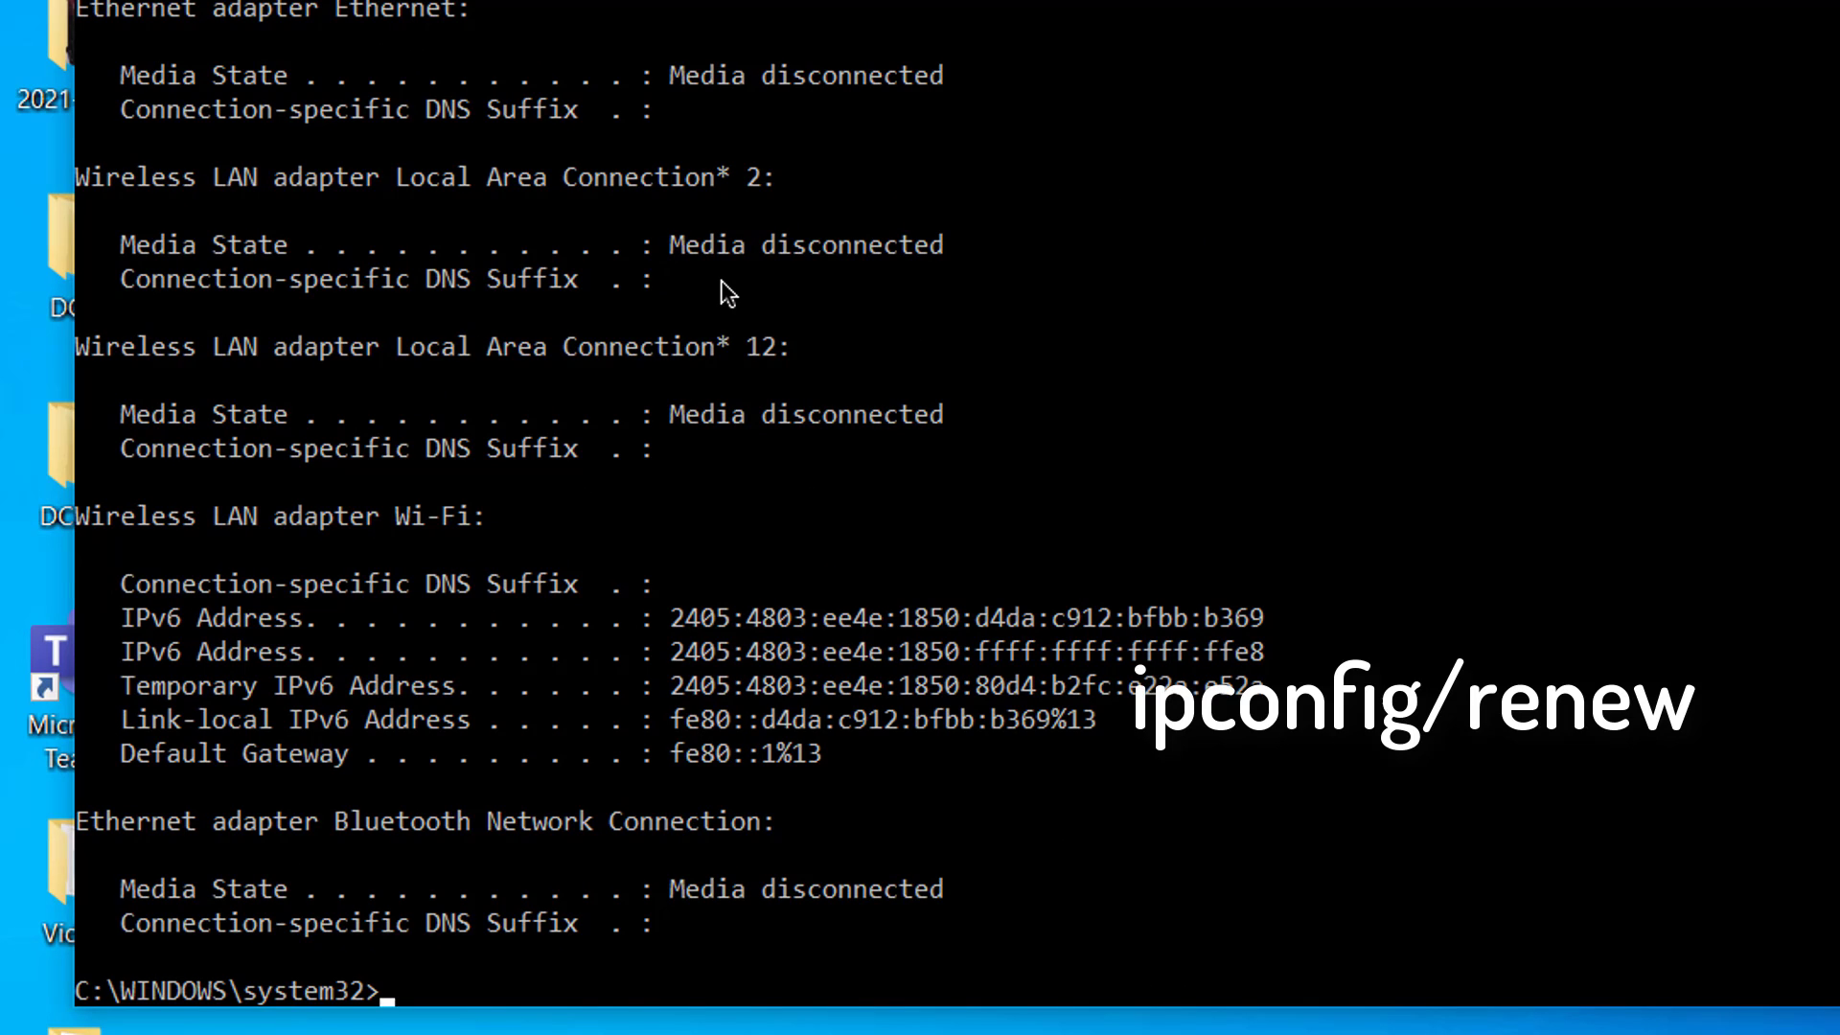
type("ipconfig")
type("/rene")
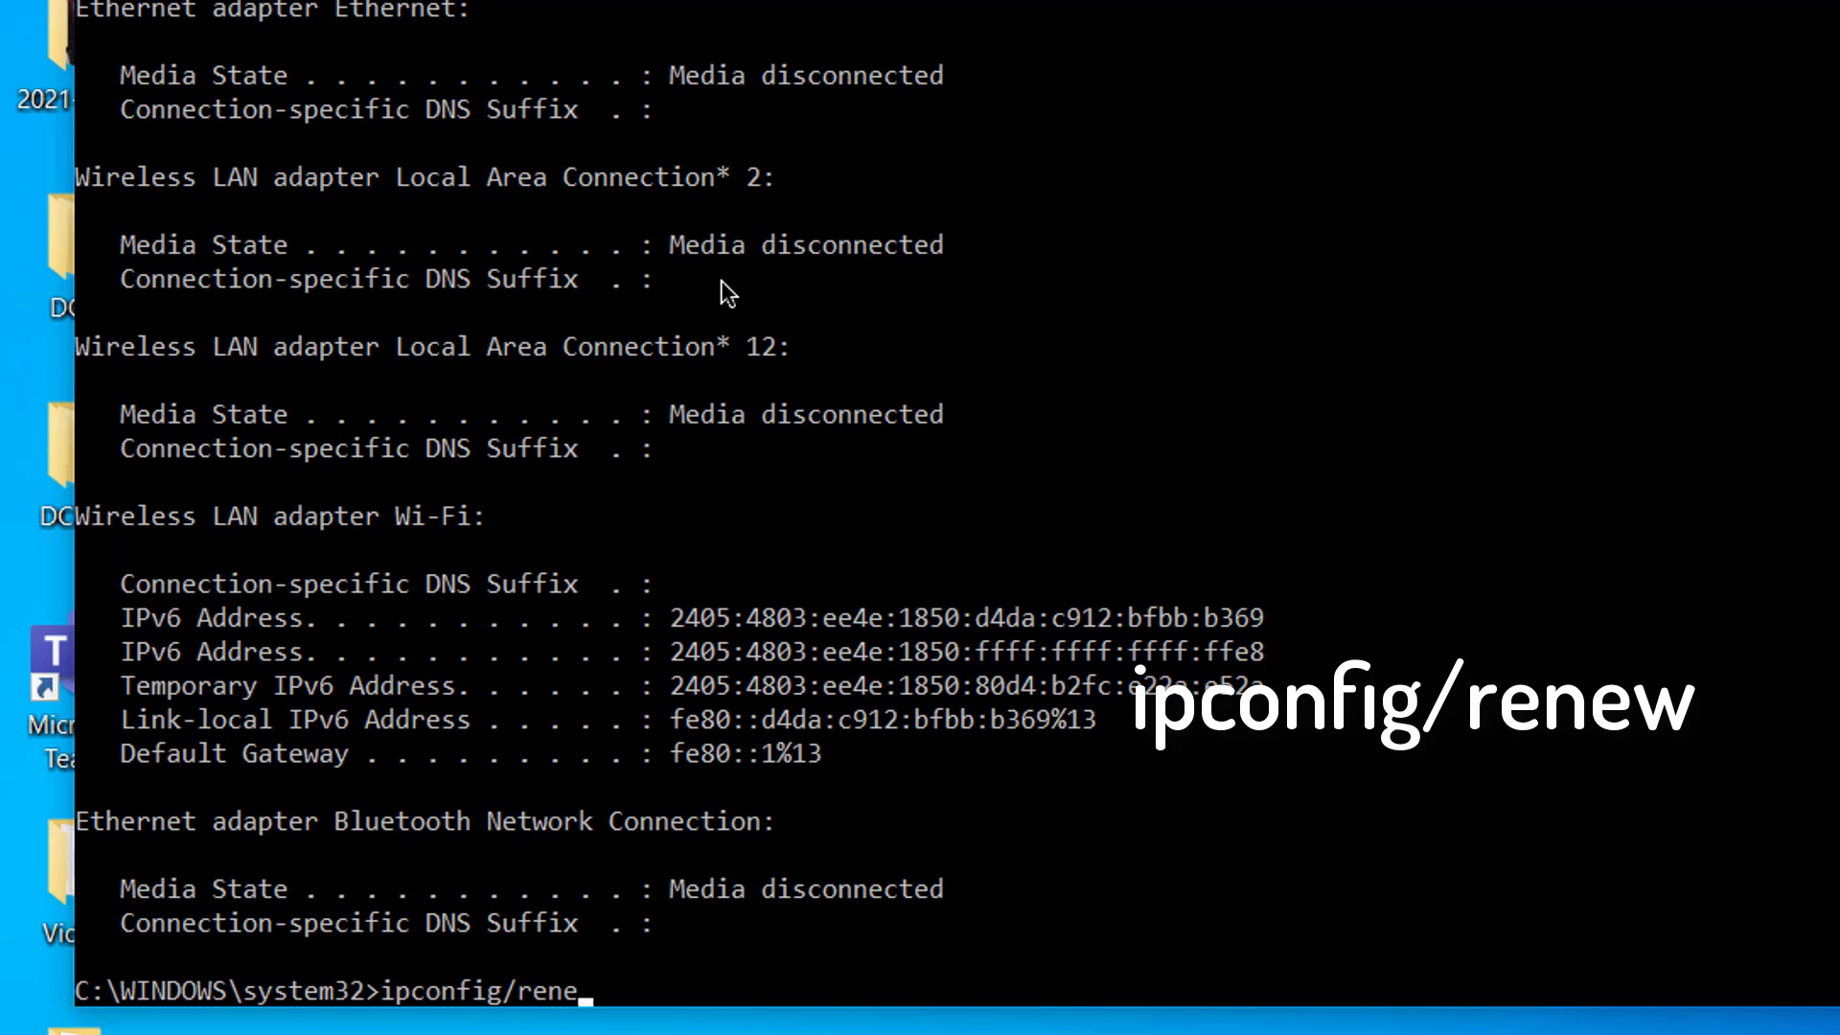
type("w")
key("Return")
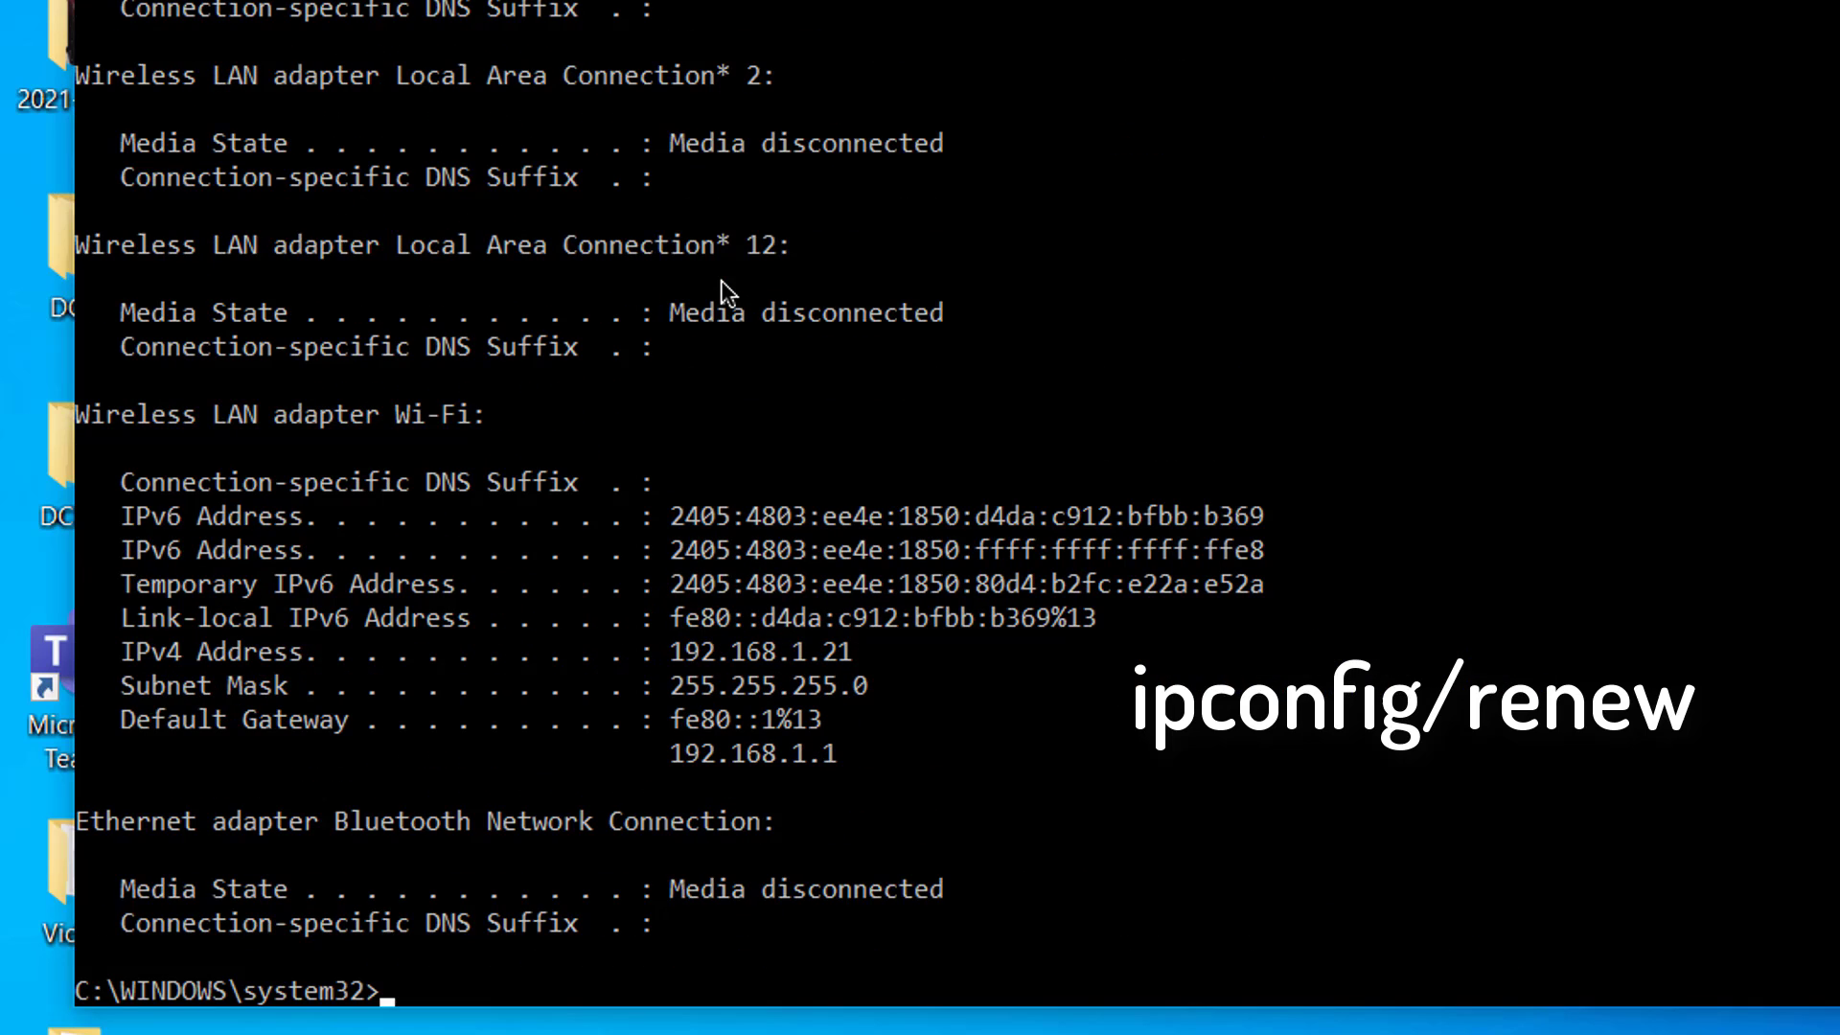
type("exit")
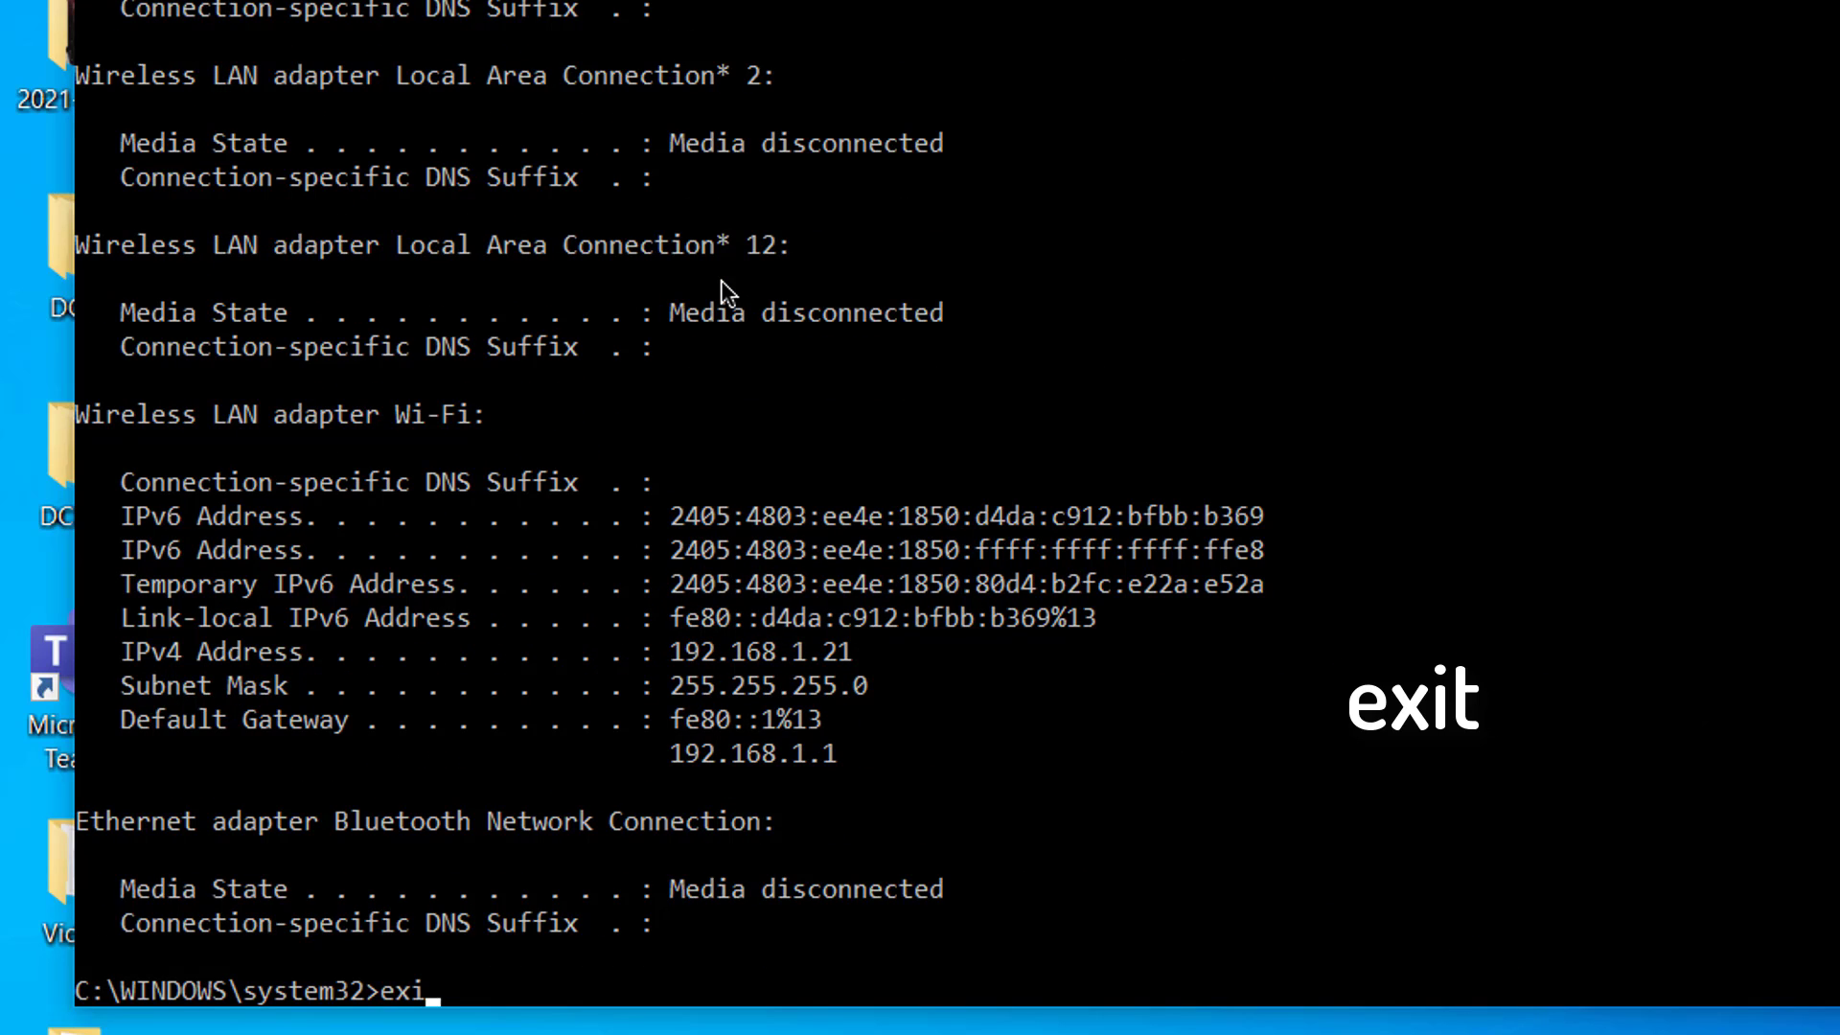
key("Return")
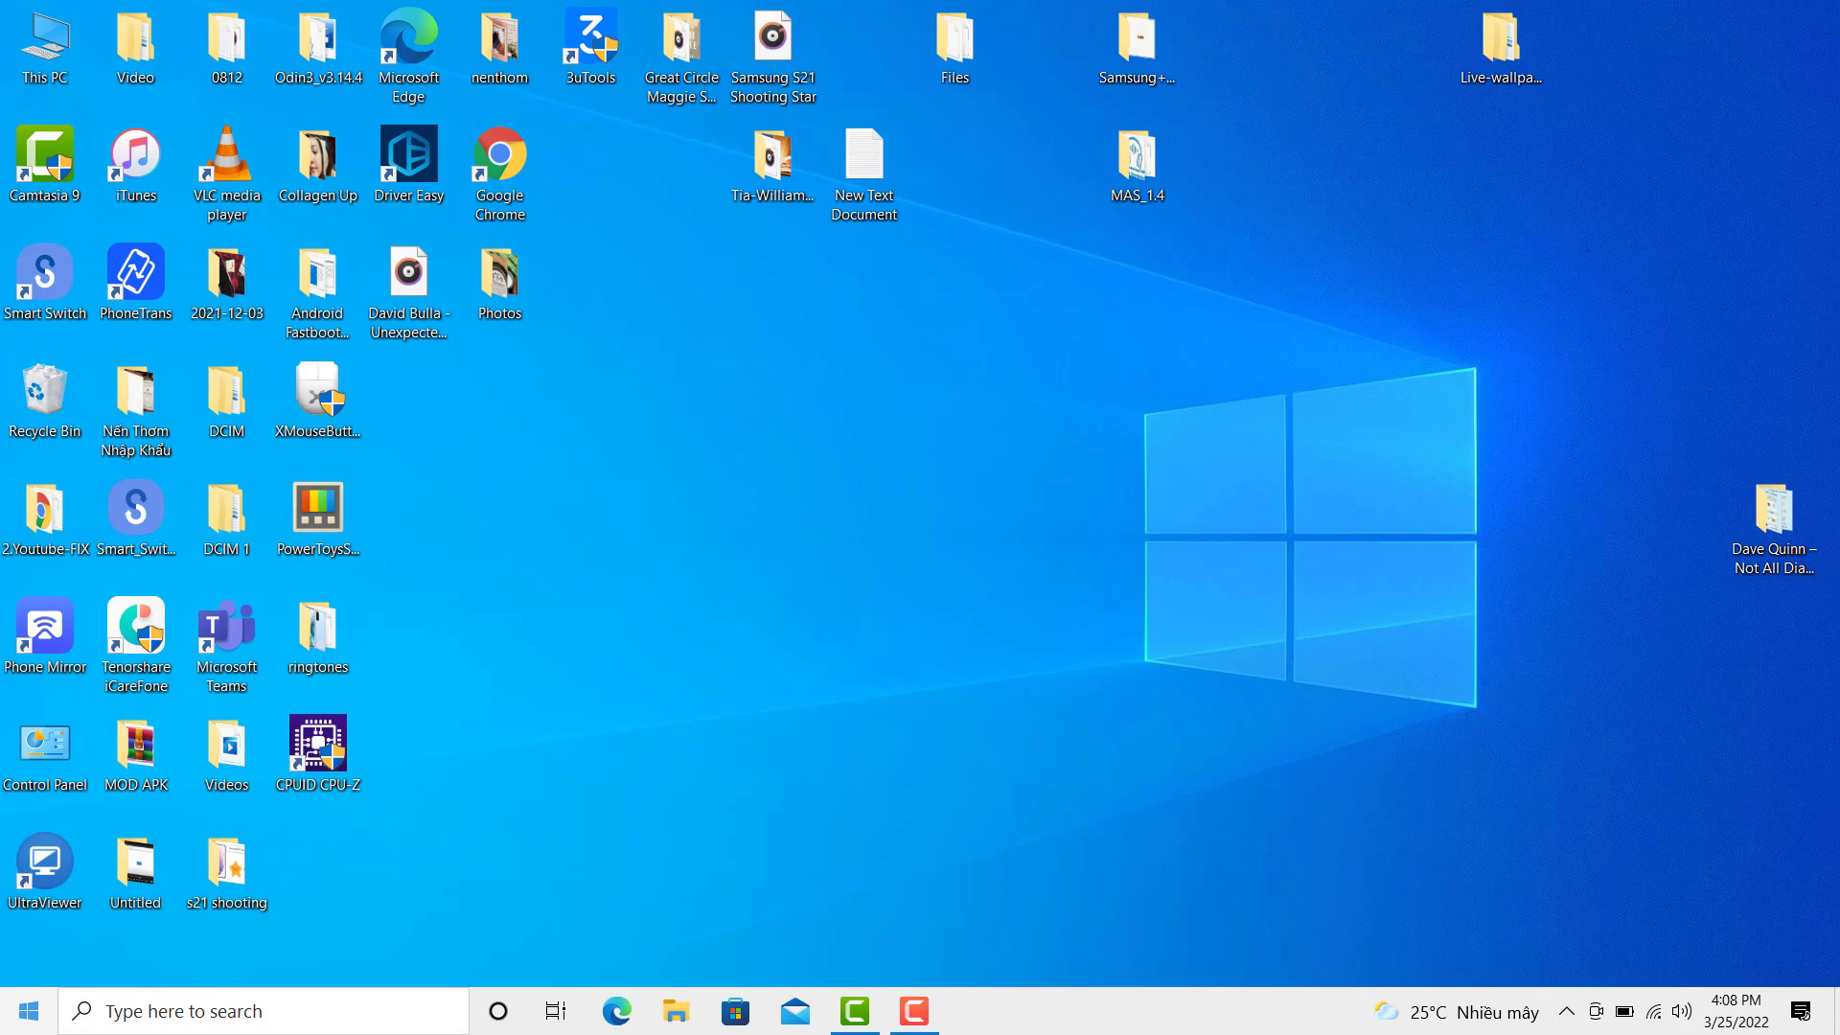
Step: Show the Start menu's Sleep, Shut down and Restart power choices
left_click(28, 1011)
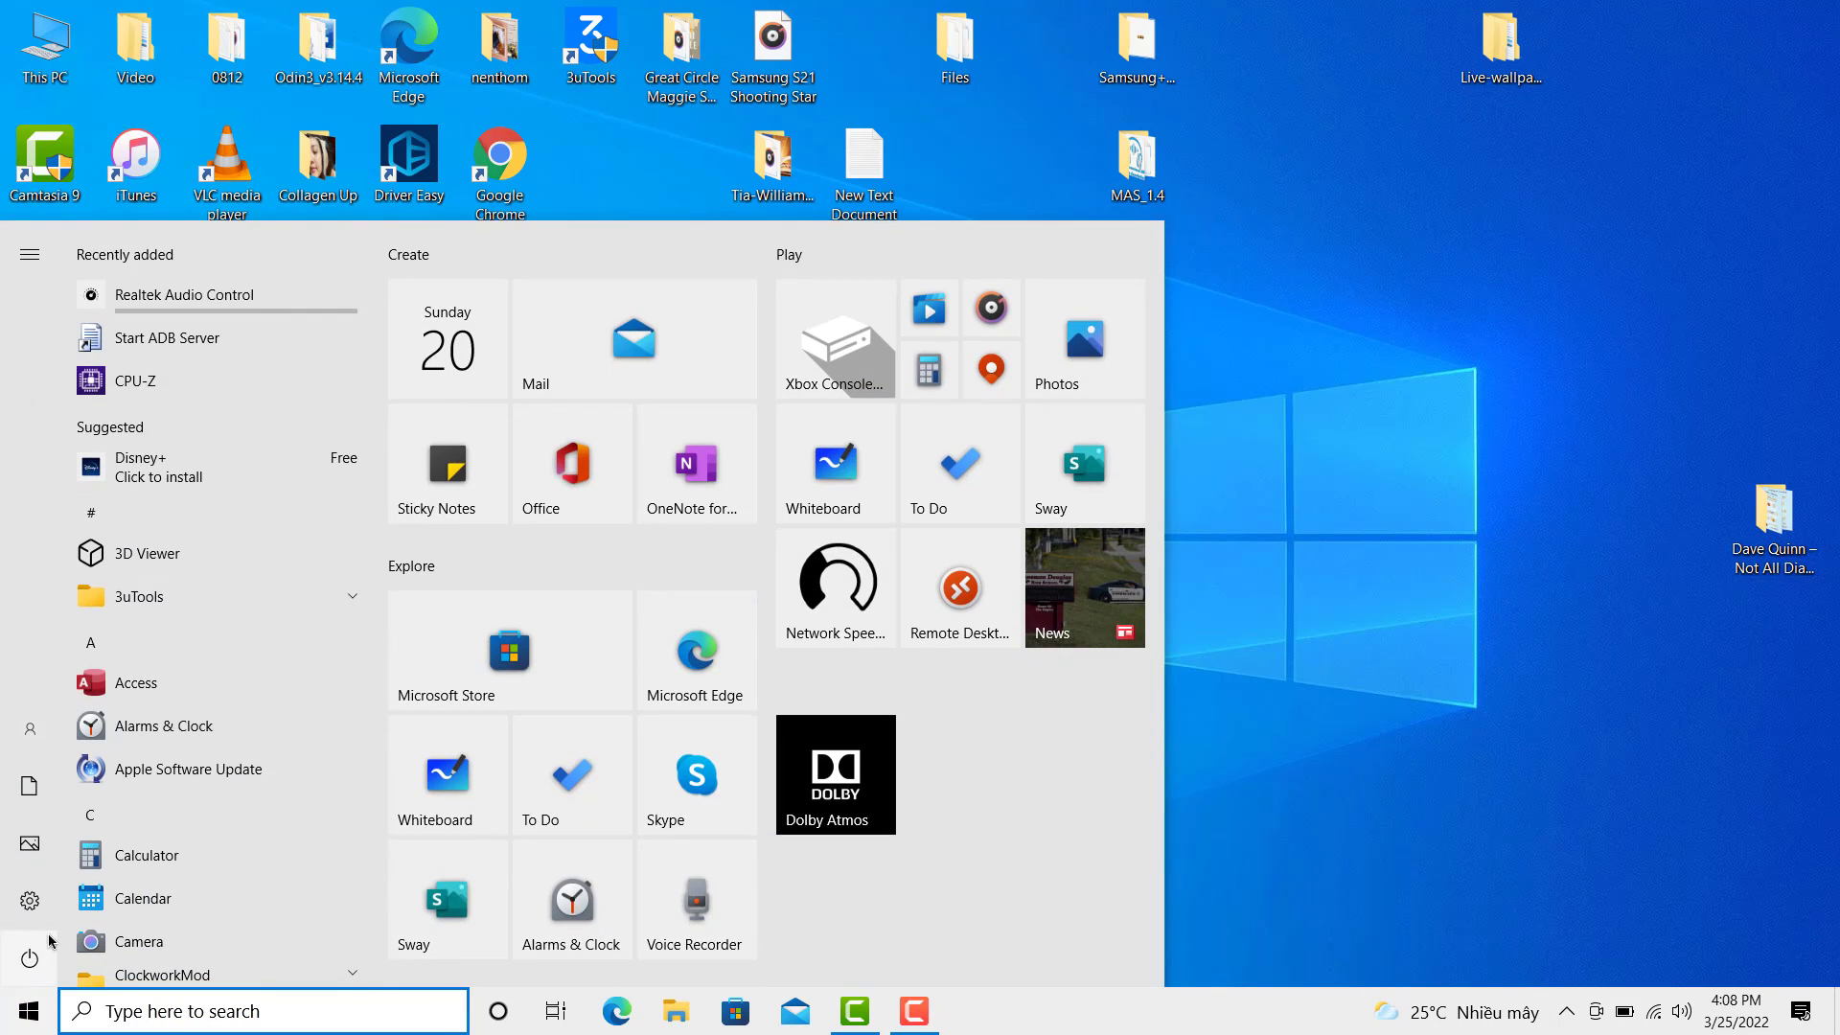
left_click(30, 959)
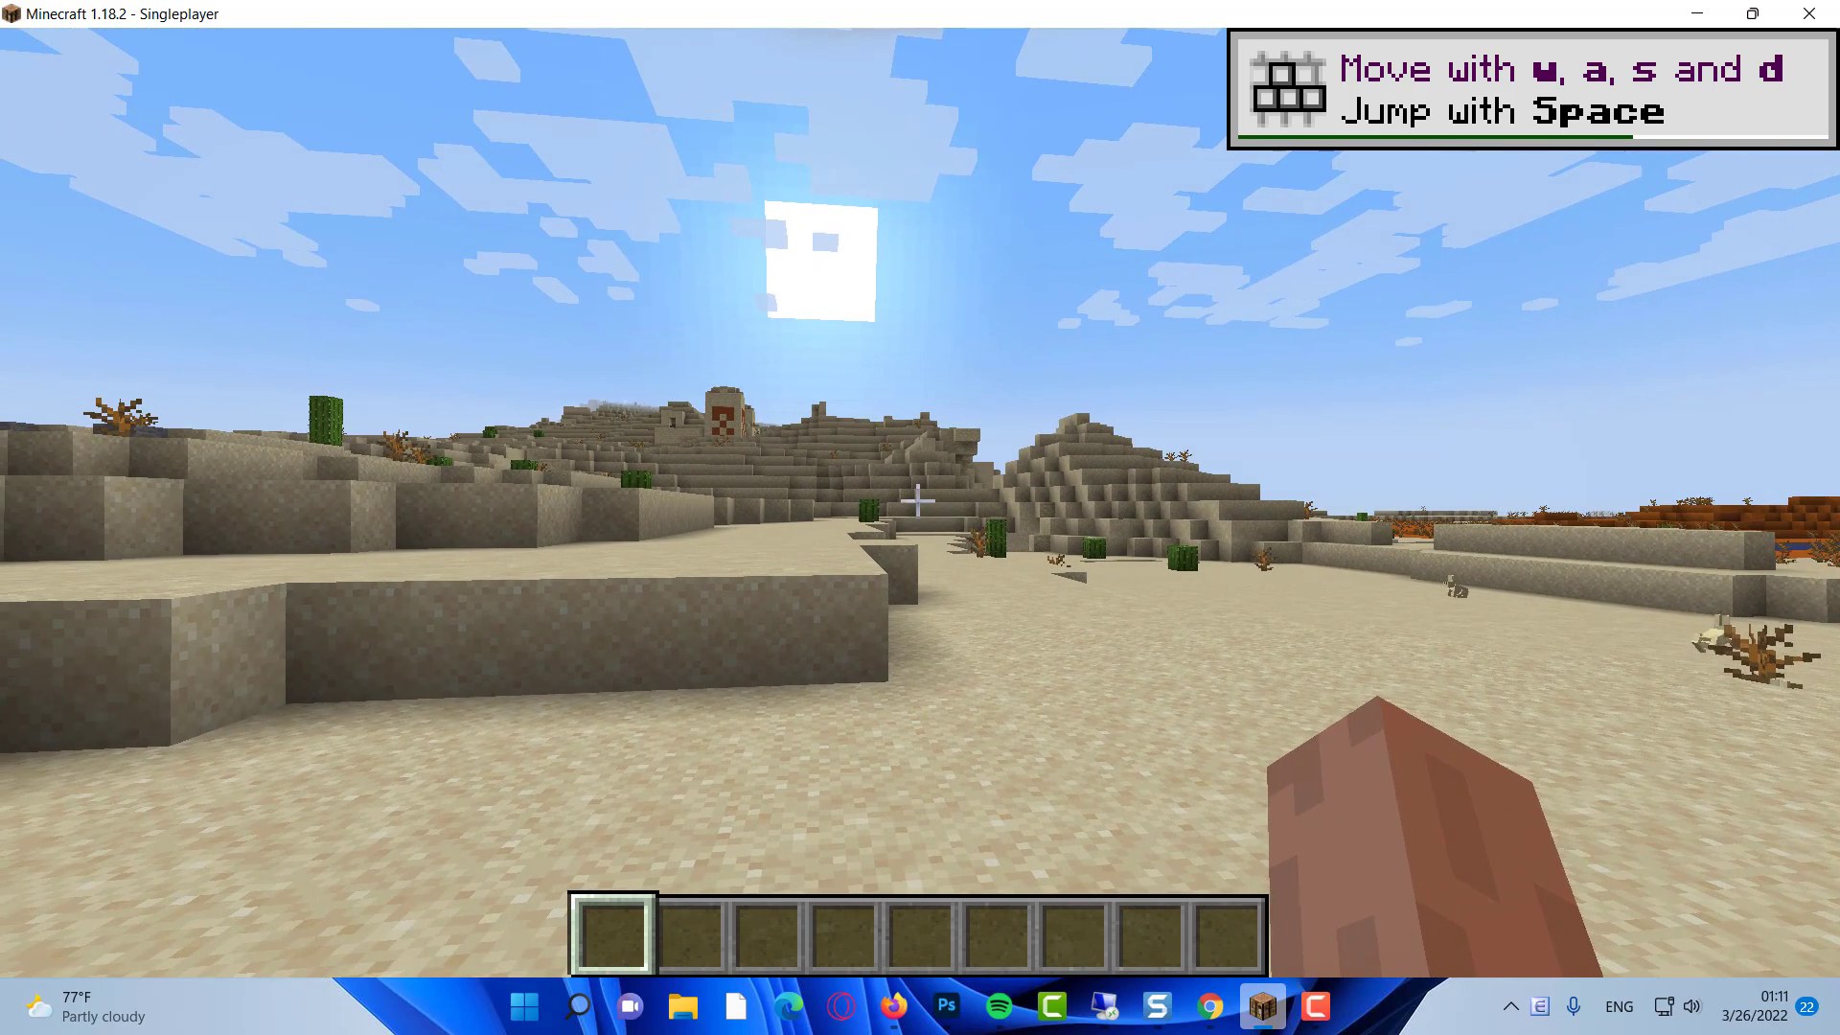
Step: Reach Minecraft's Video Settings from the pause menu's Options
key("Escape")
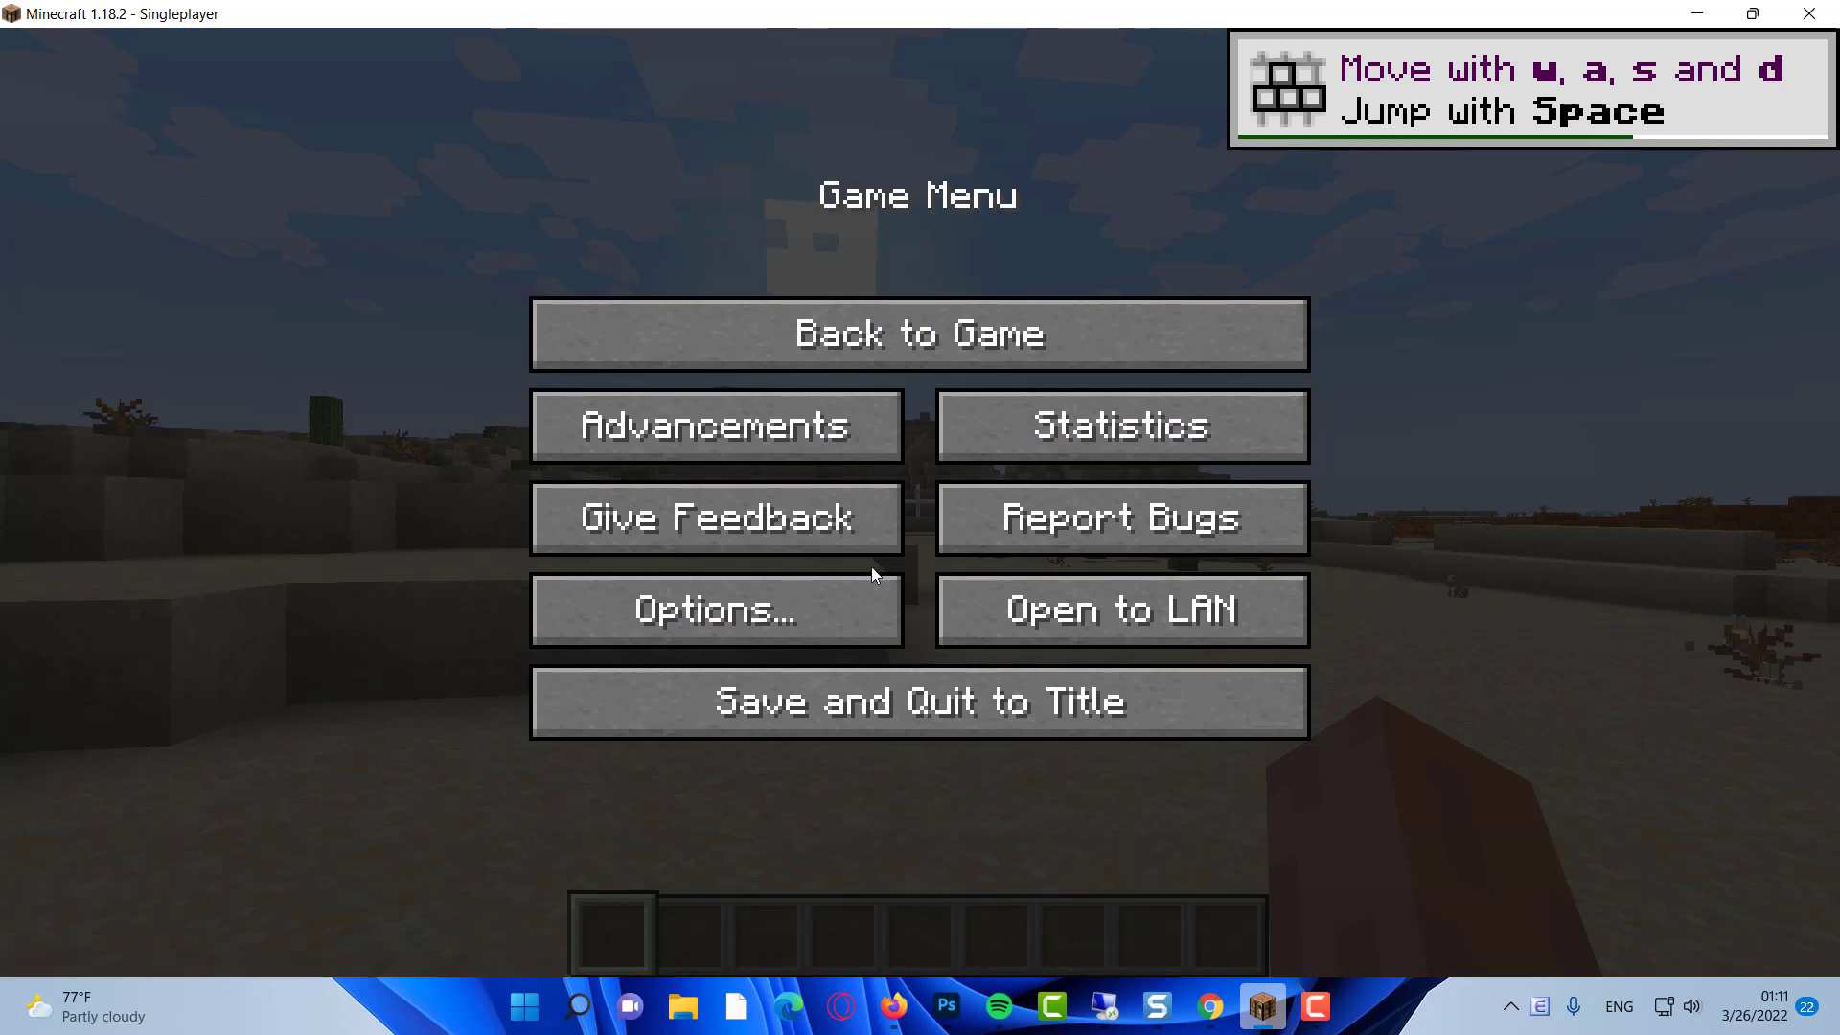
left_click(815, 599)
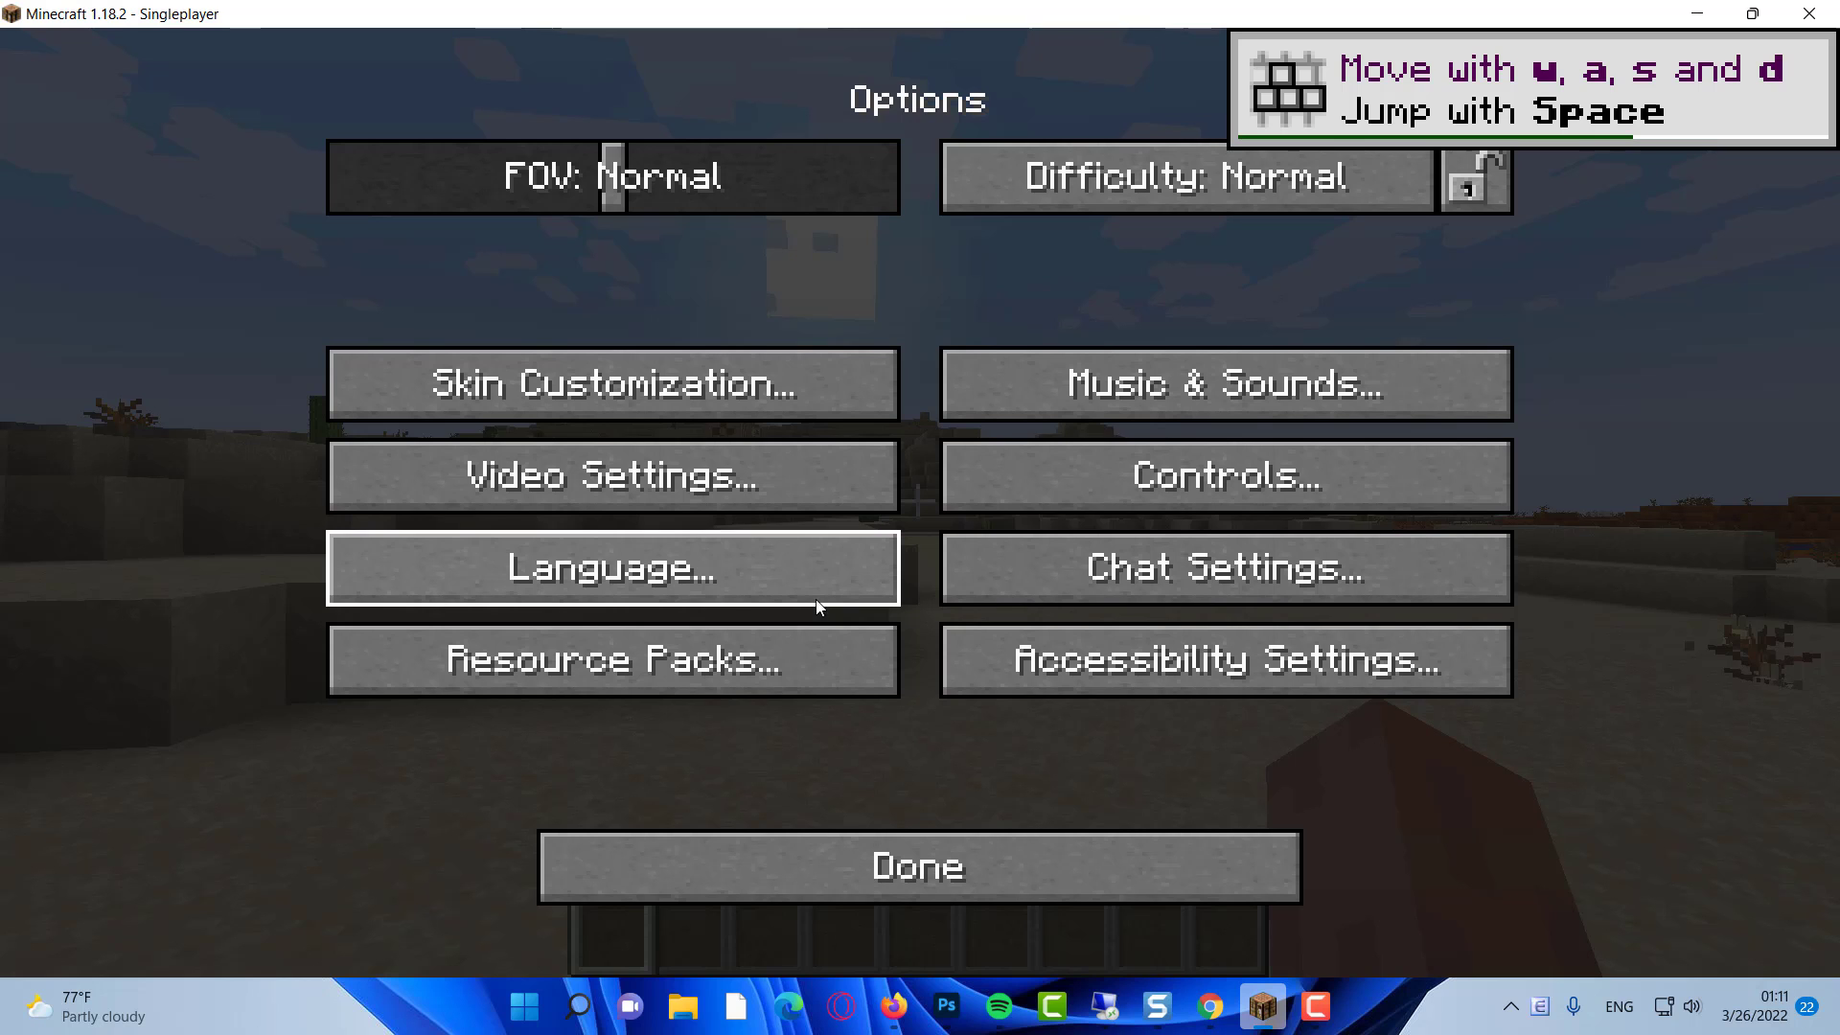
left_click(777, 482)
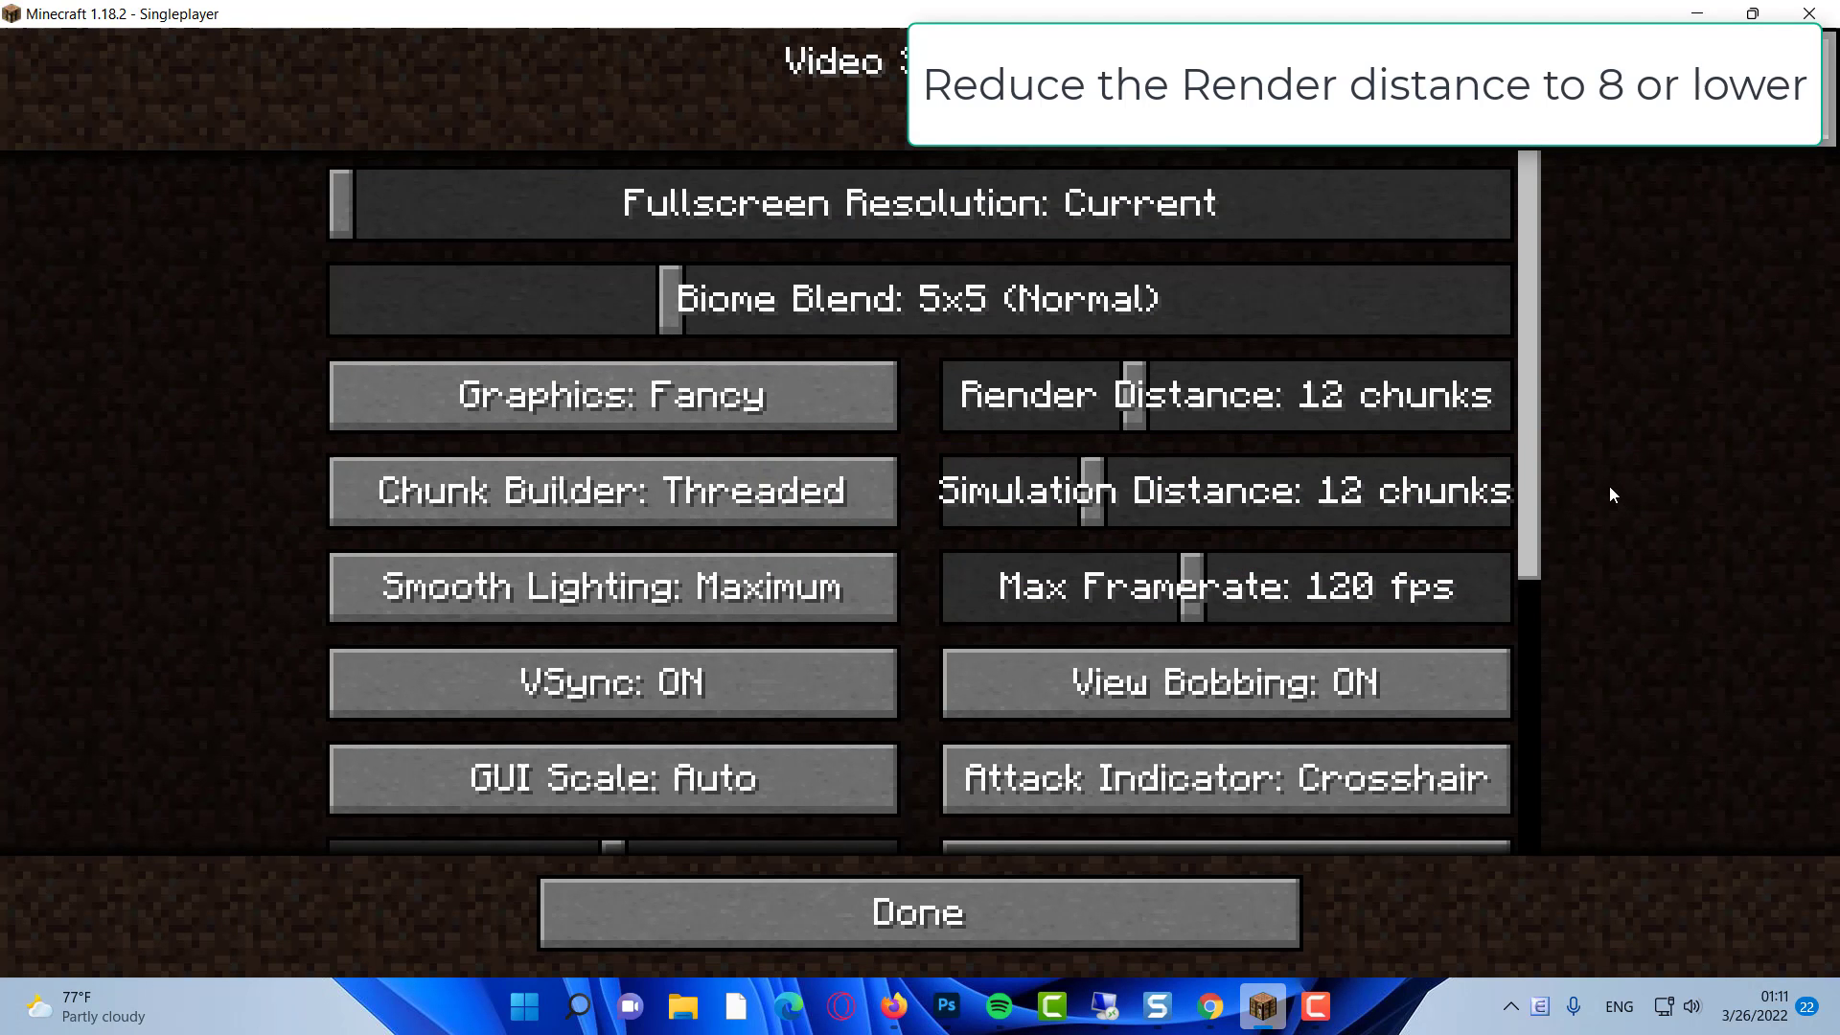
Step: Lower render distance from 12 to 8 chunks and toggle graphics Fast then back to Fancy
left_click_drag(1136, 397, 1055, 400)
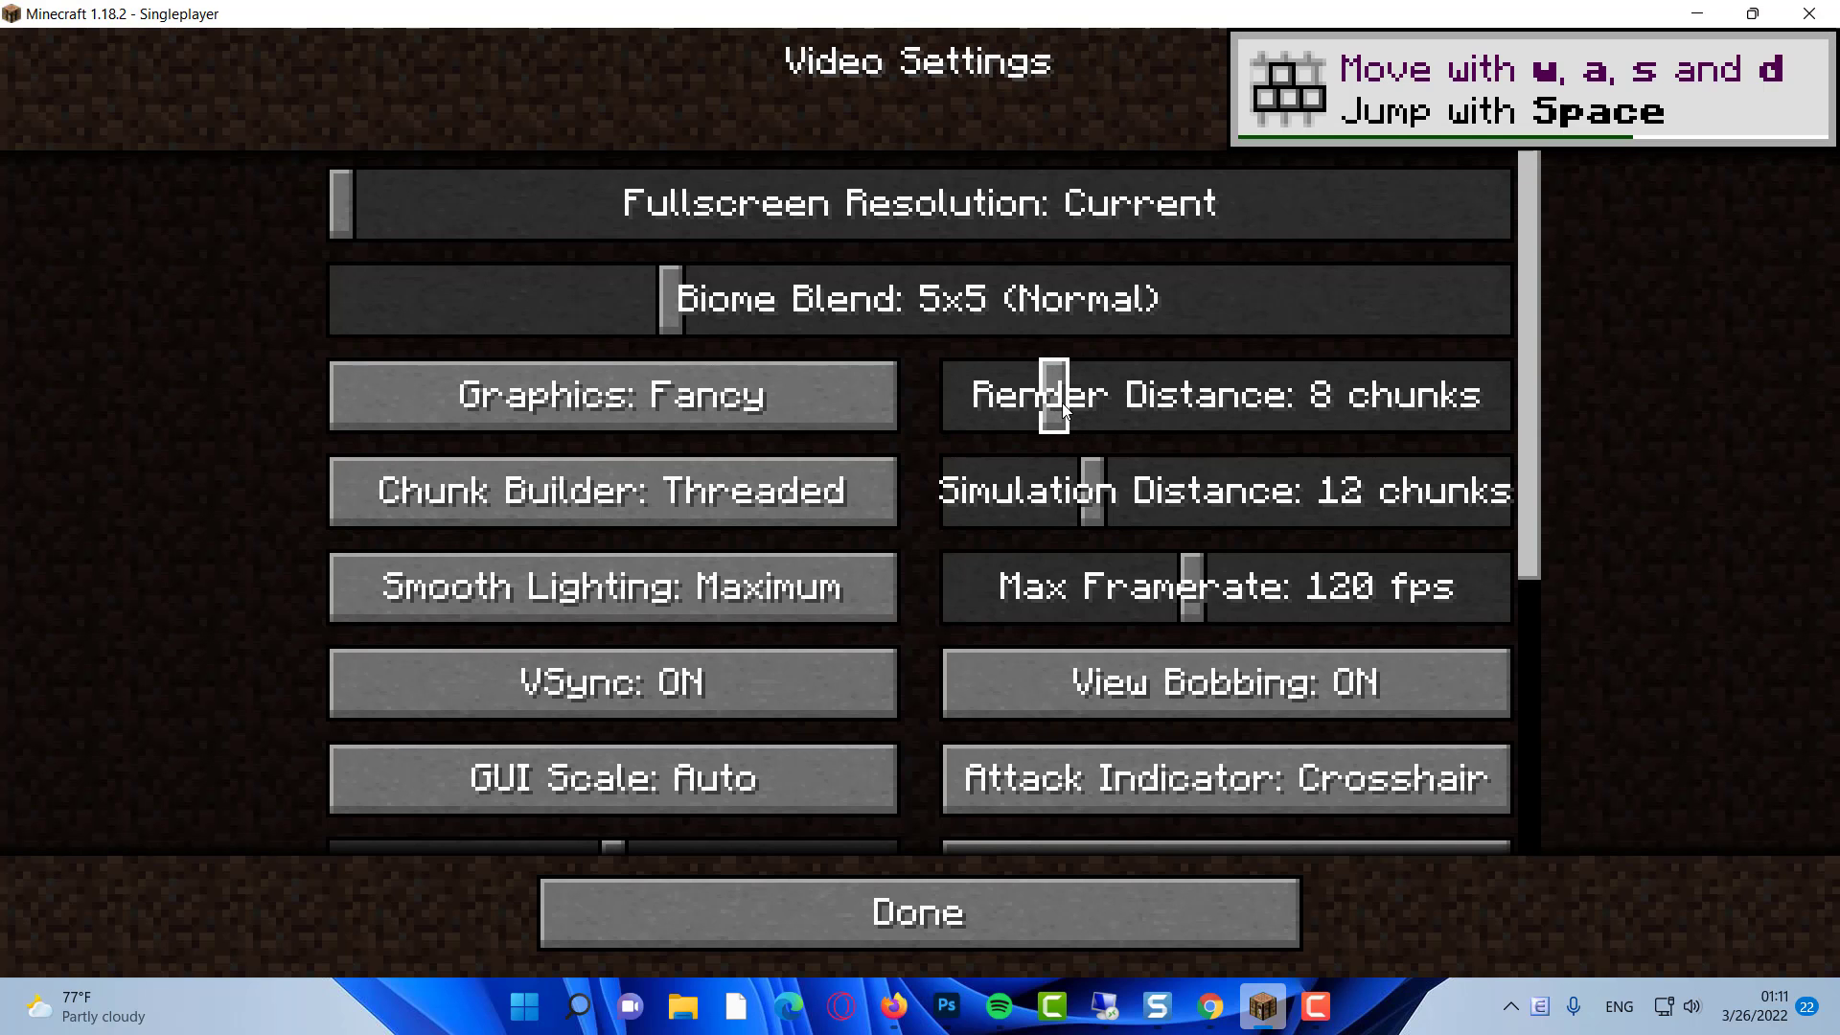
left_click(748, 409)
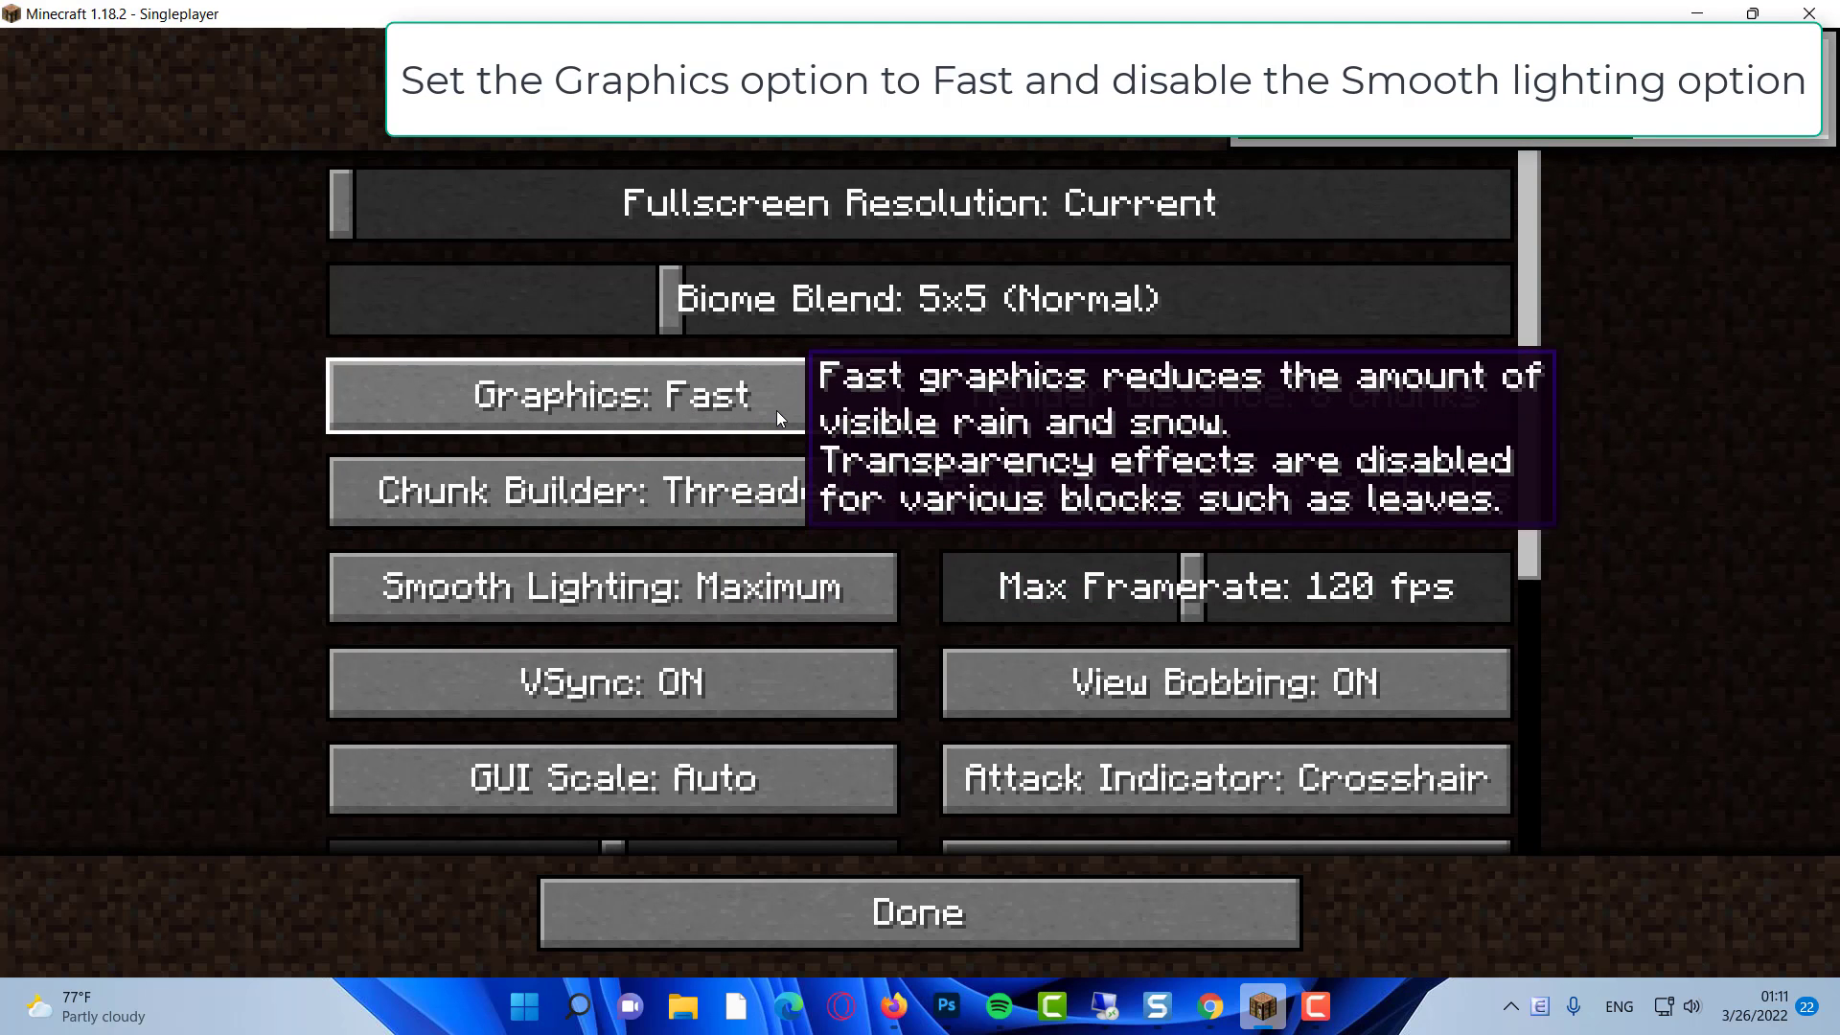
left_click(762, 410)
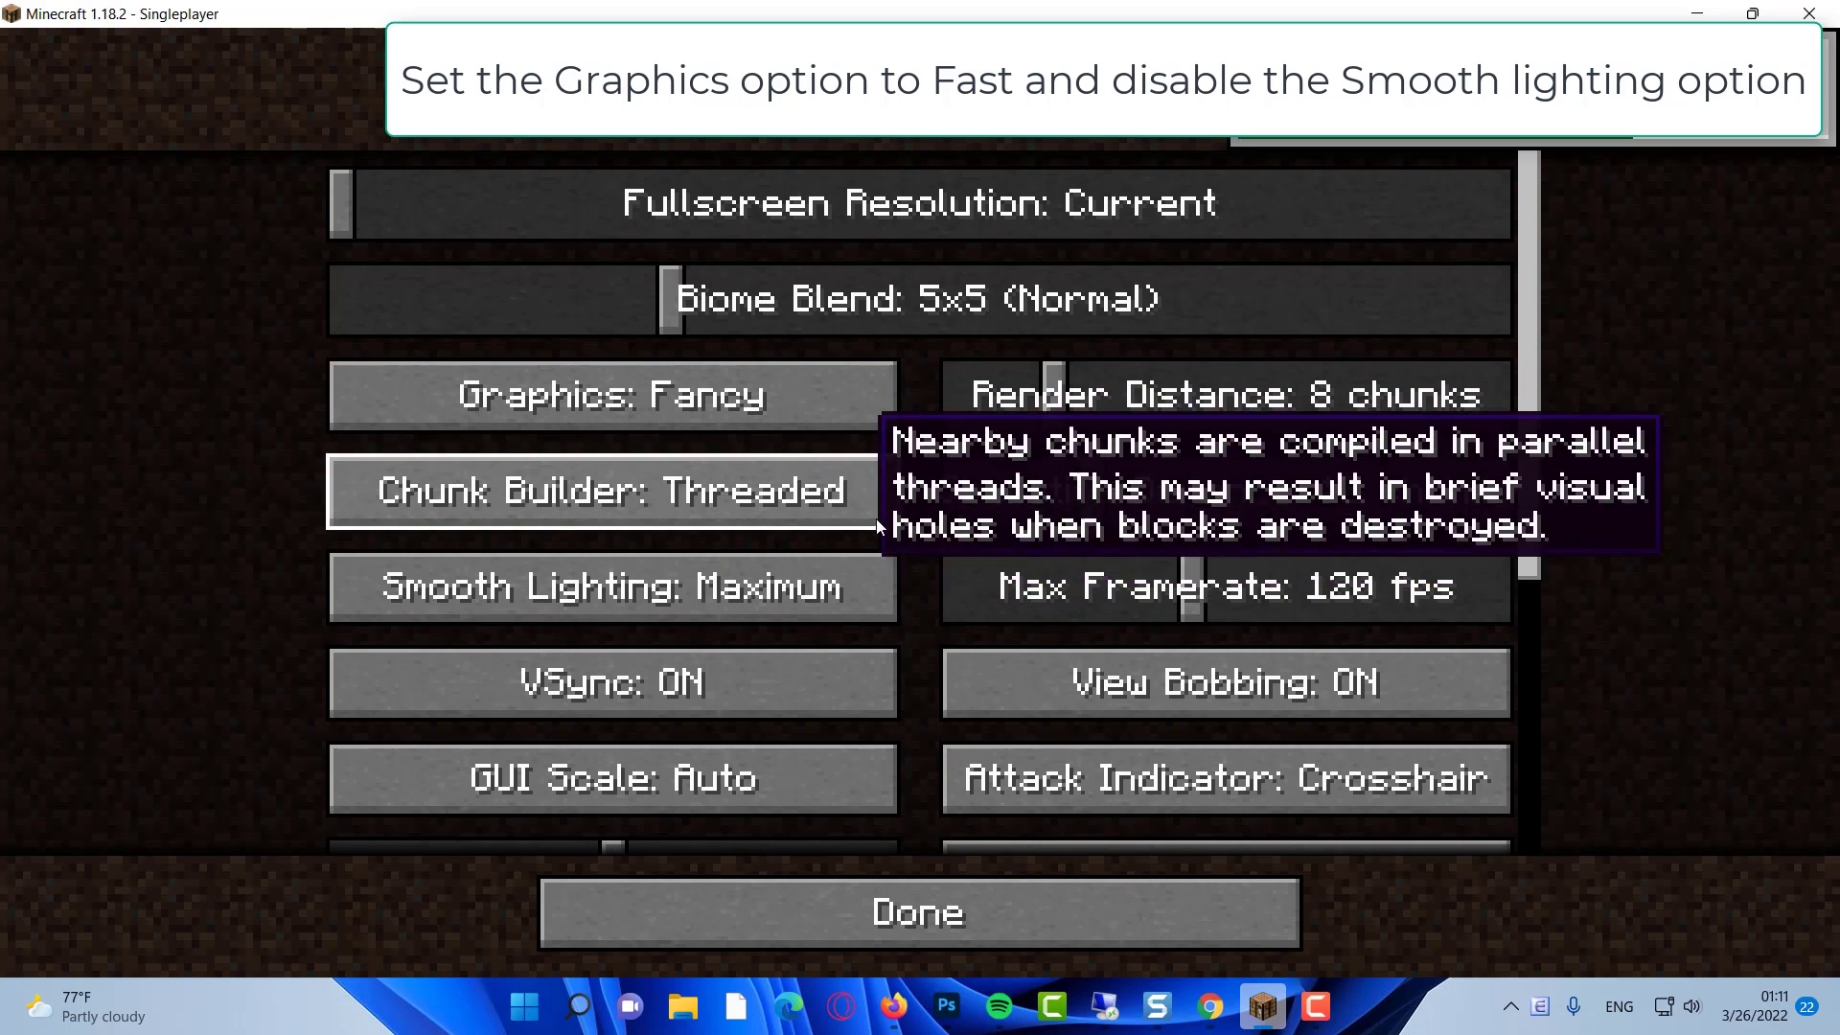